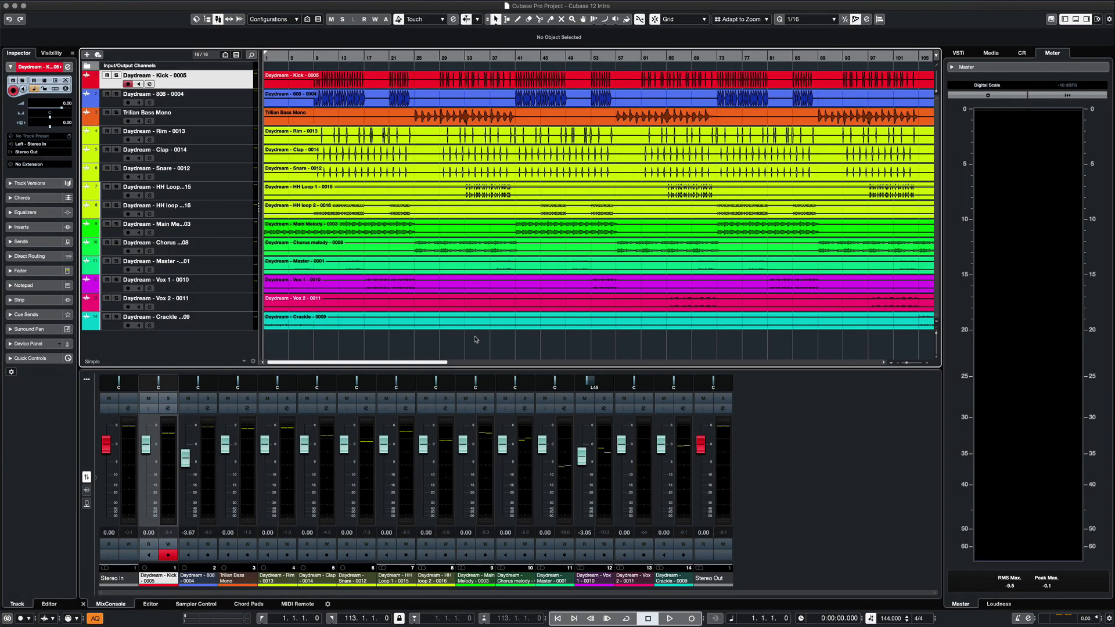
Play the Daydream beat from about bar 24 with the Trilian Bass Mono track selected, then stop.
click(413, 56)
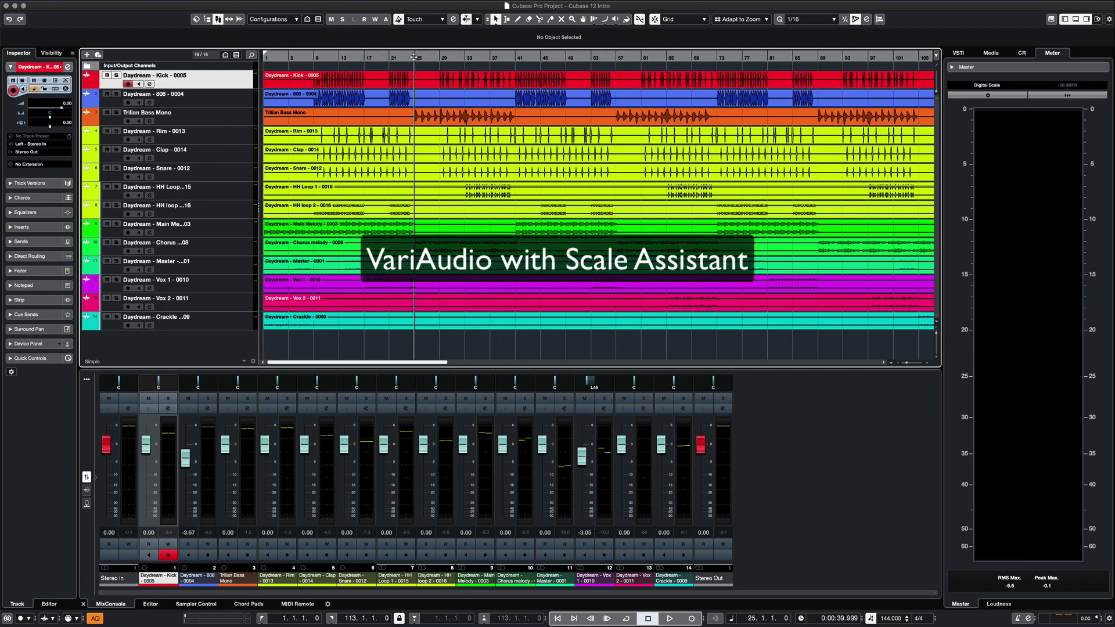
click(234, 116)
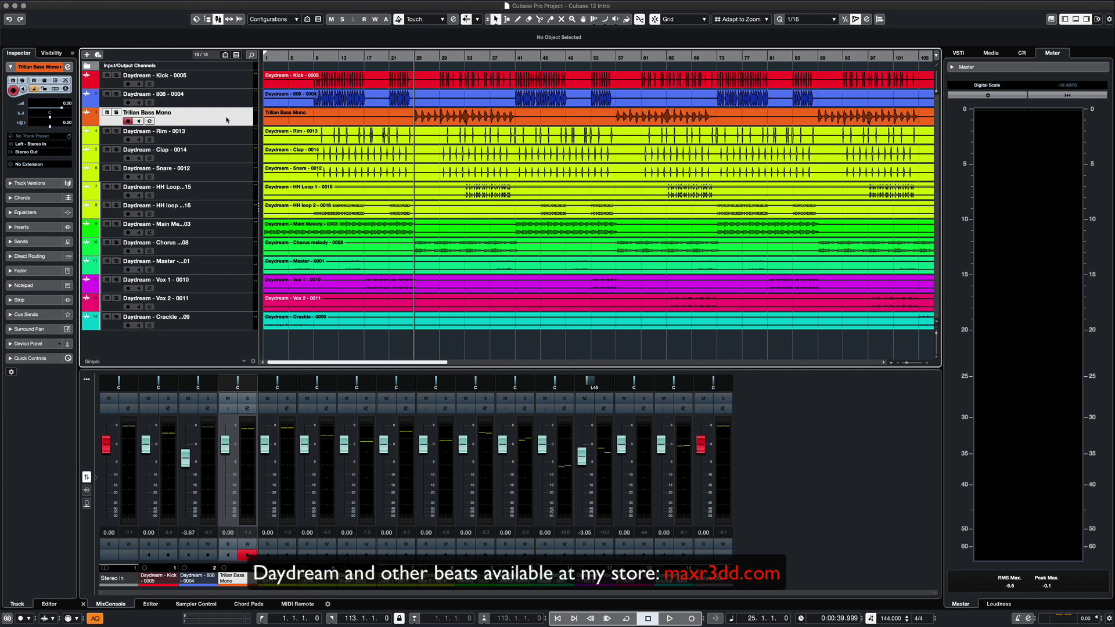
key(space)
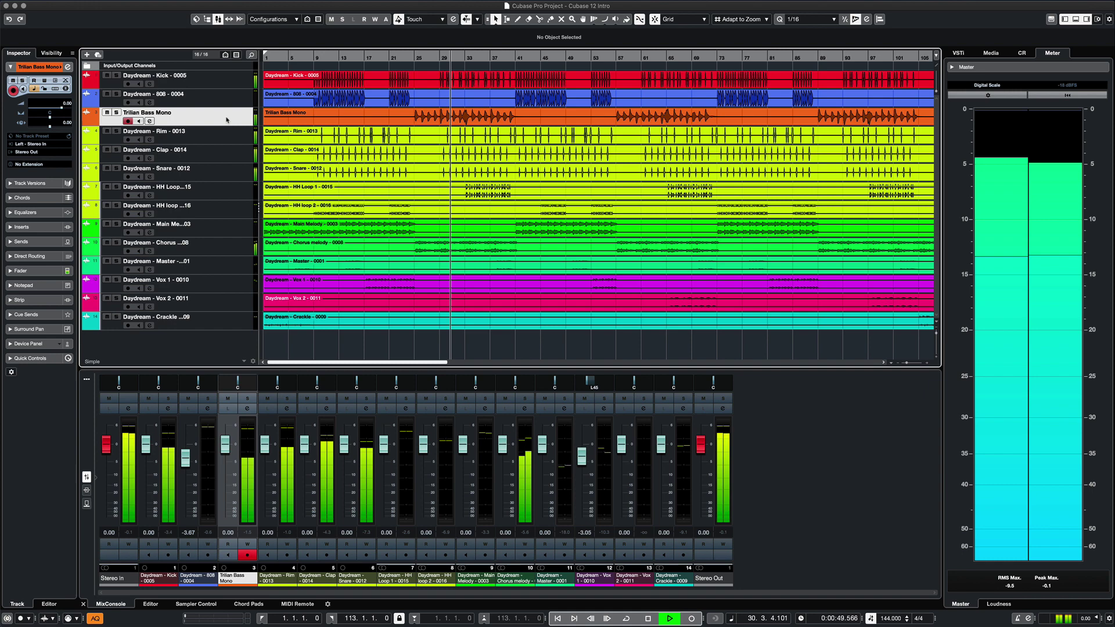
key(space)
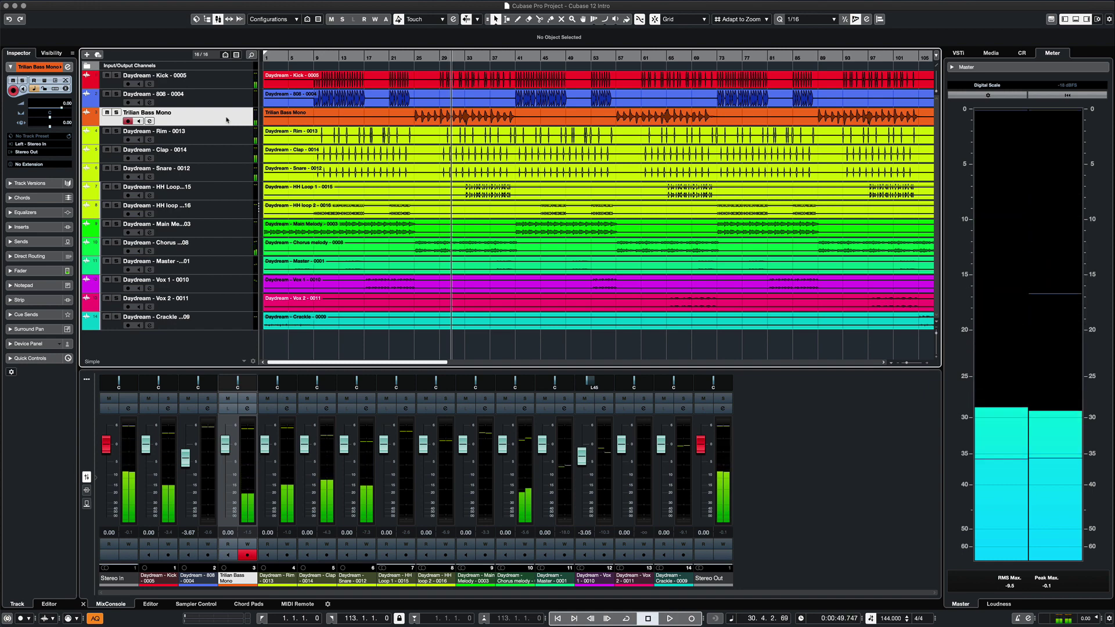
Run VariAudio analysis on the Trilian Bass Mono event and enlarge the lower-zone editor.
double_click(446, 120)
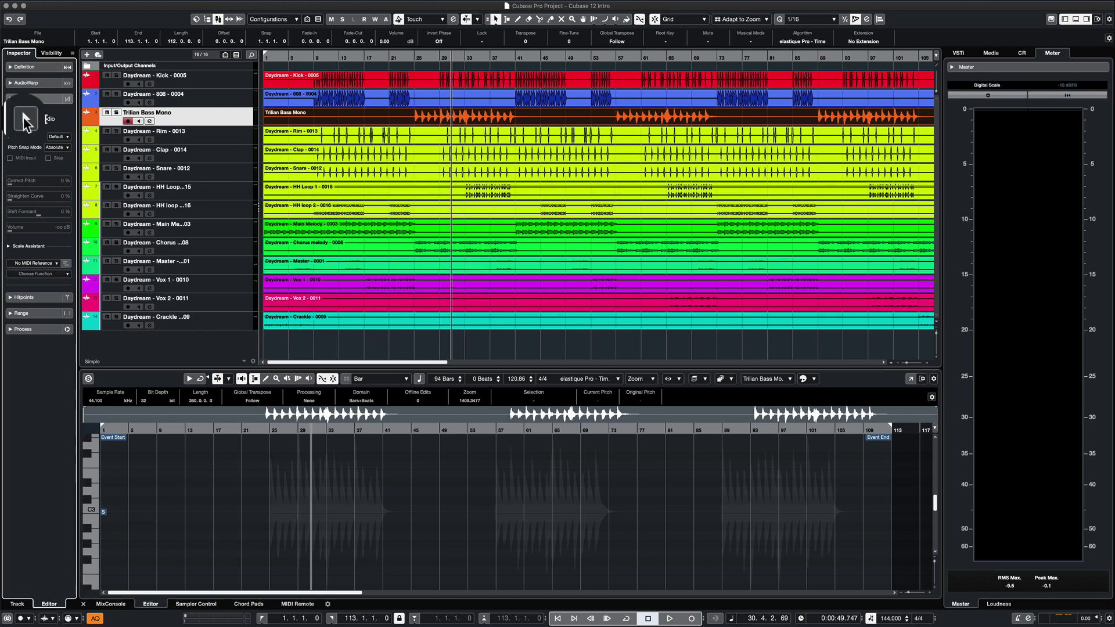
click(25, 120)
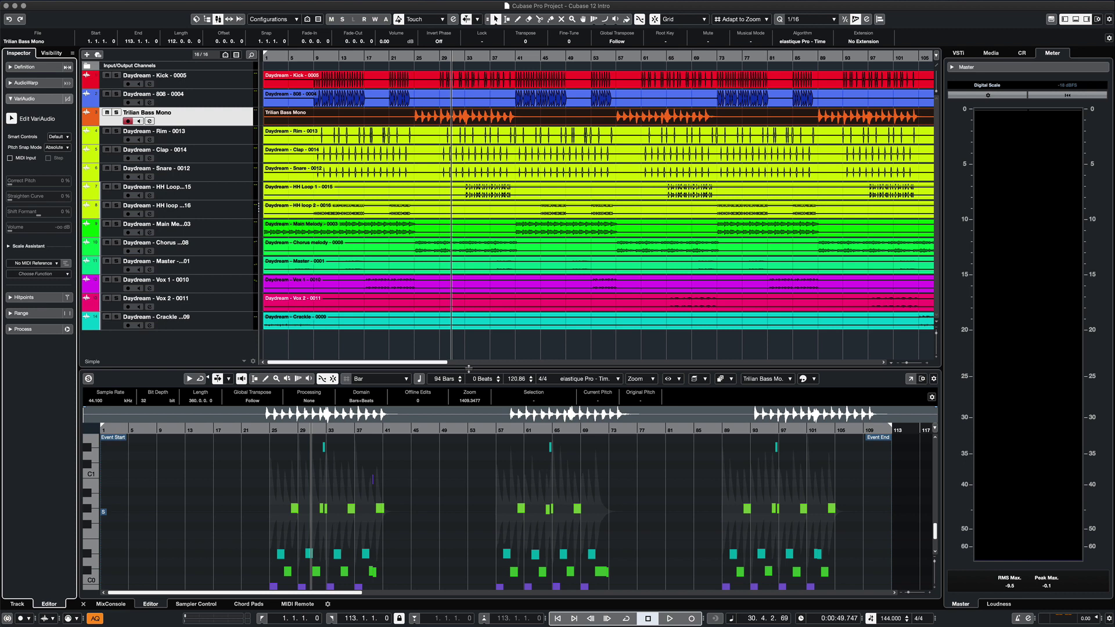
drag(469, 367, 459, 281)
scroll(410, 449, down, 5)
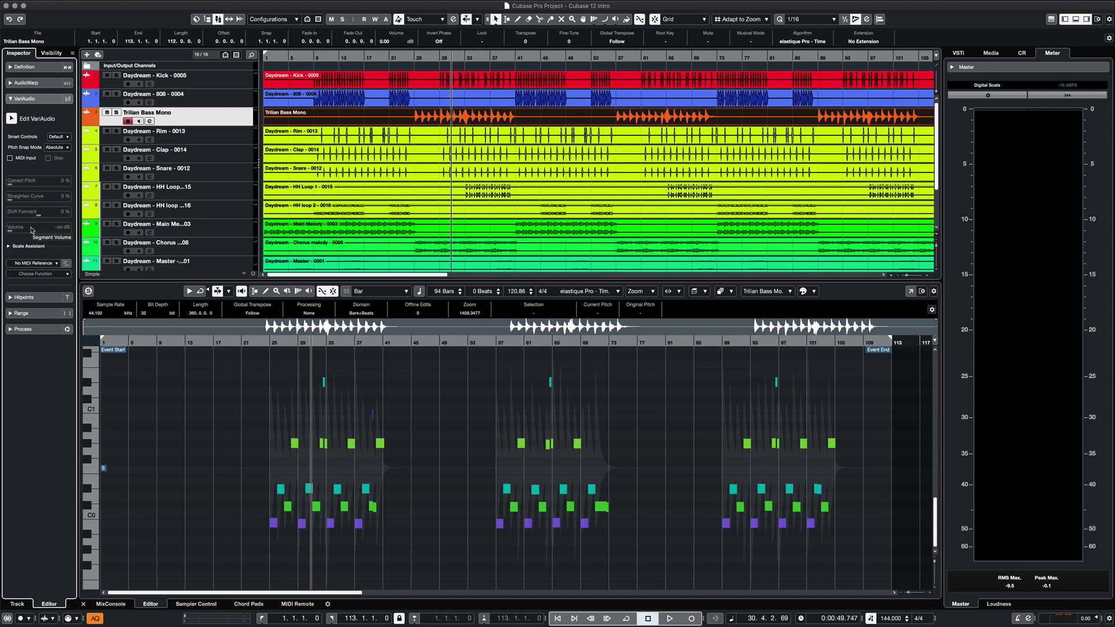
Set the Scale Assistant's editor scale to D# Aeolian (nat. min.).
click(28, 246)
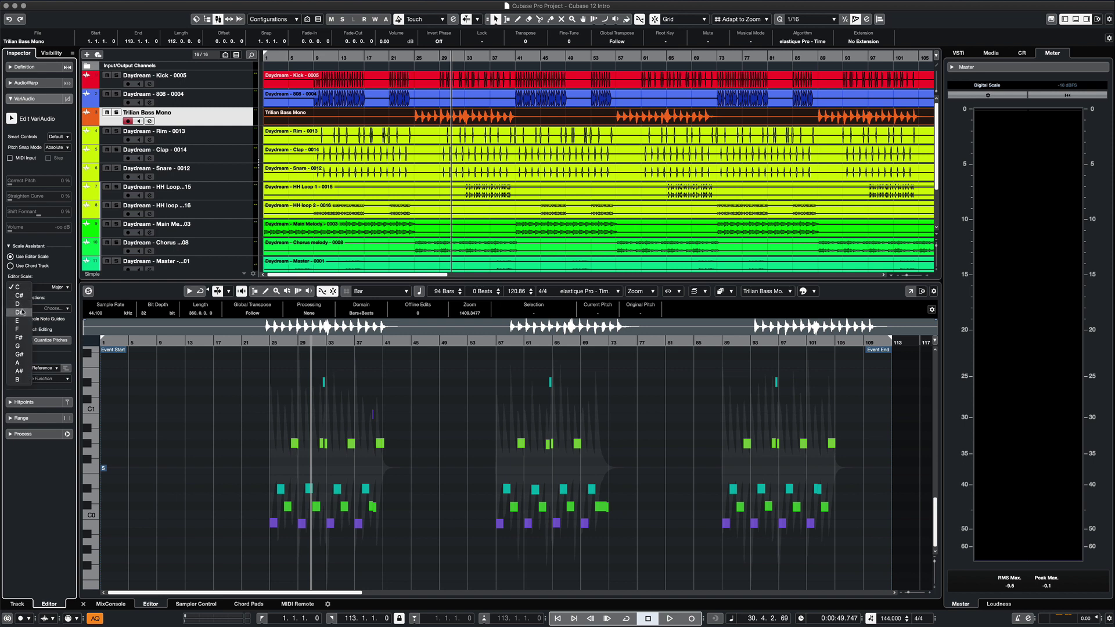
click(58, 287)
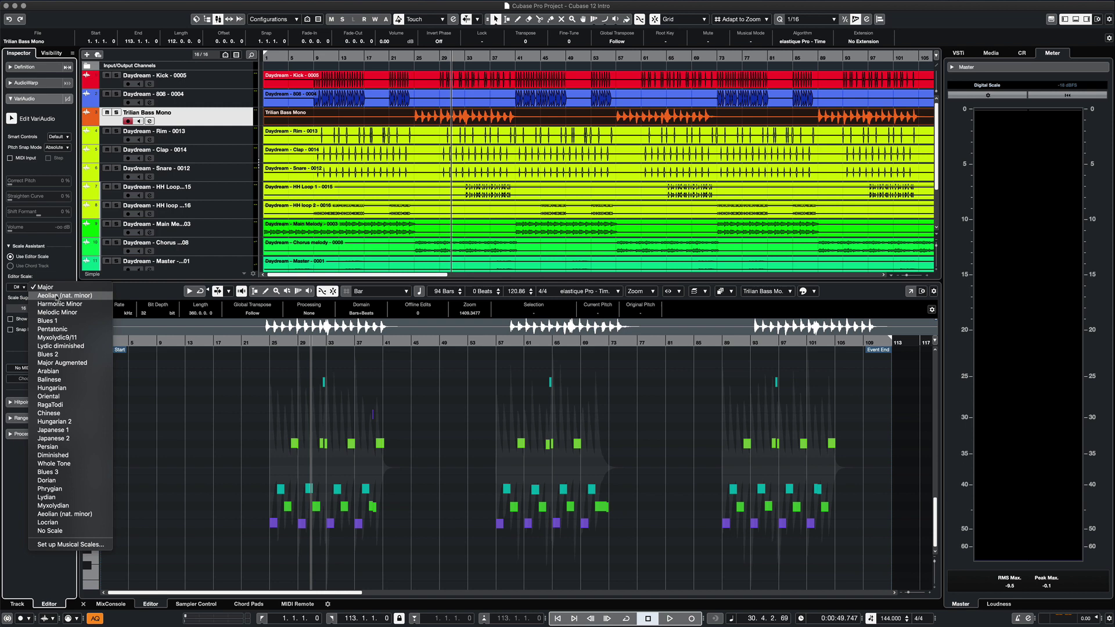
click(57, 296)
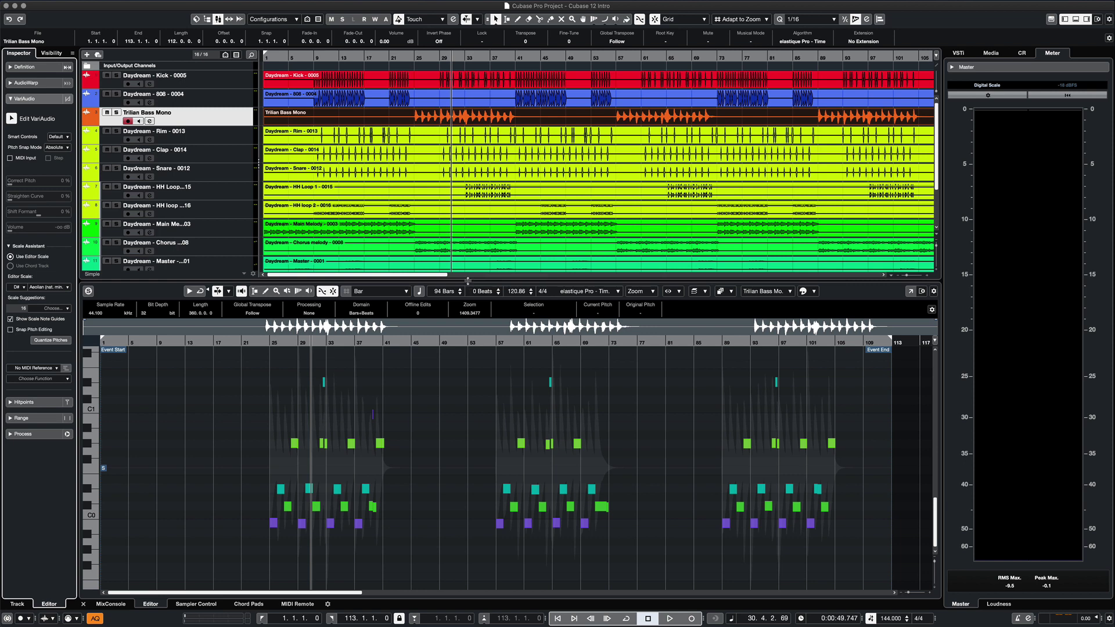
Enlarge the pitch editor and zoom in vertically so the bass notes are readable.
drag(467, 280, 465, 190)
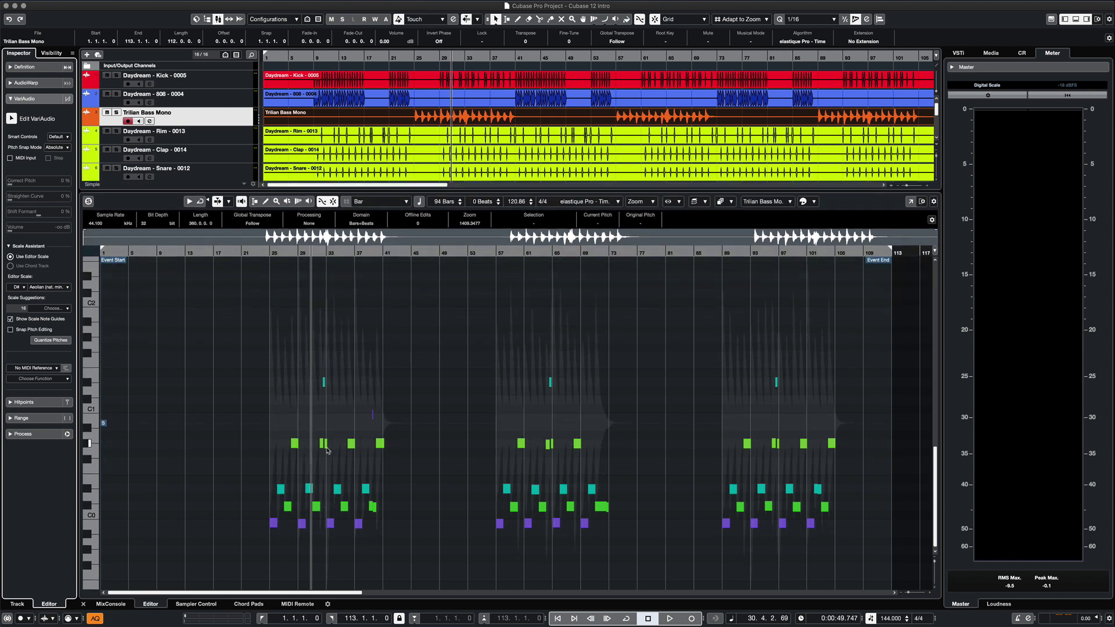
scroll(327, 450, up, 6)
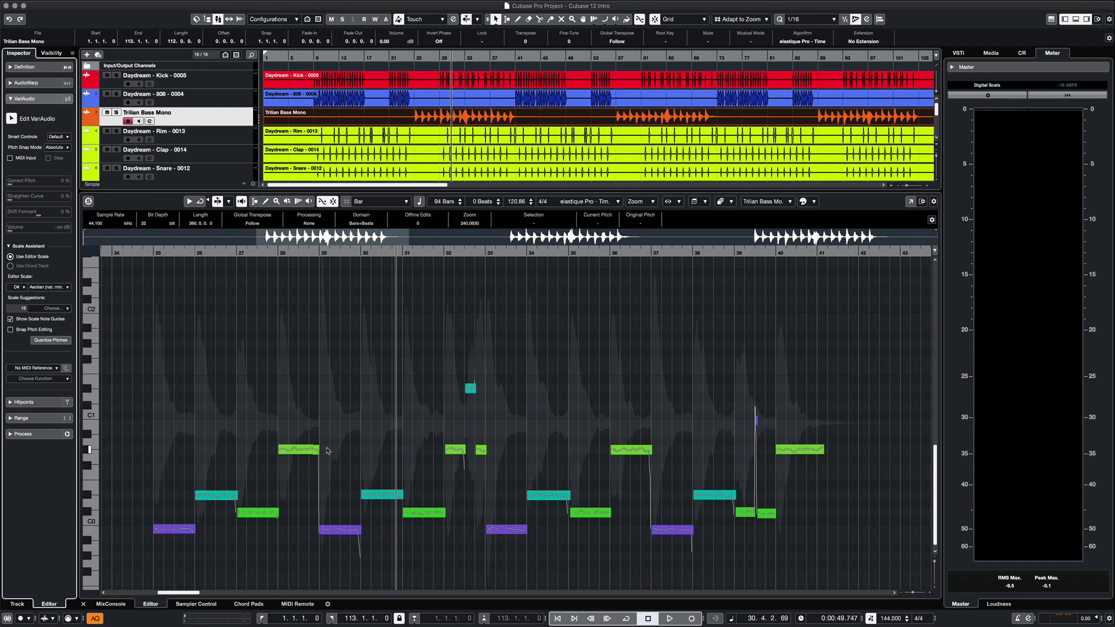
scroll(327, 451, left, 2)
scroll(384, 459, up, 2)
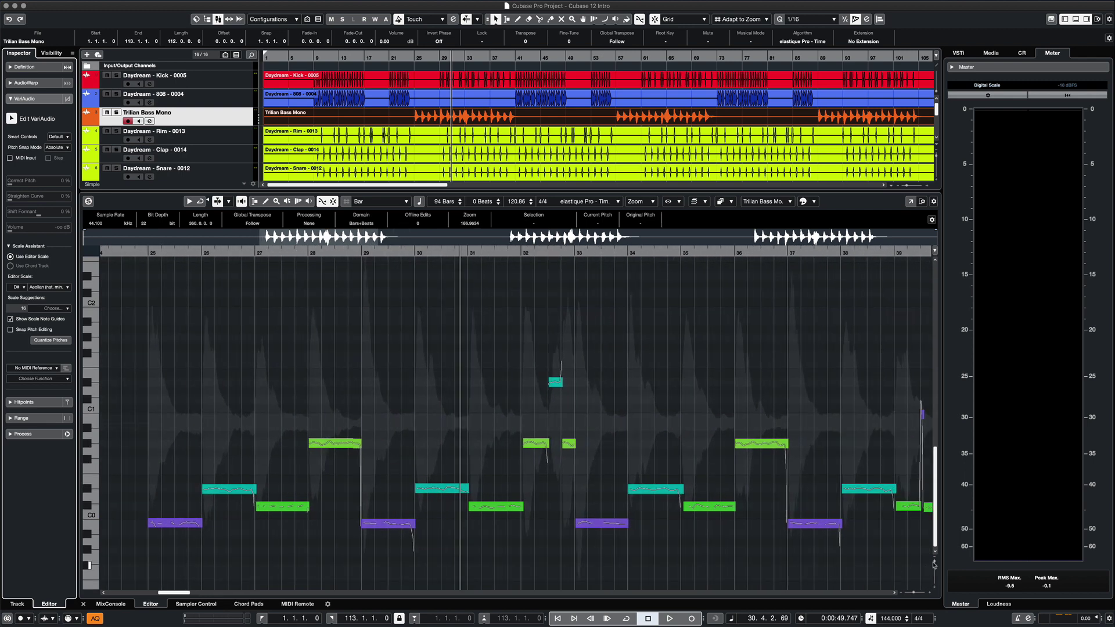
drag(934, 563, 934, 566)
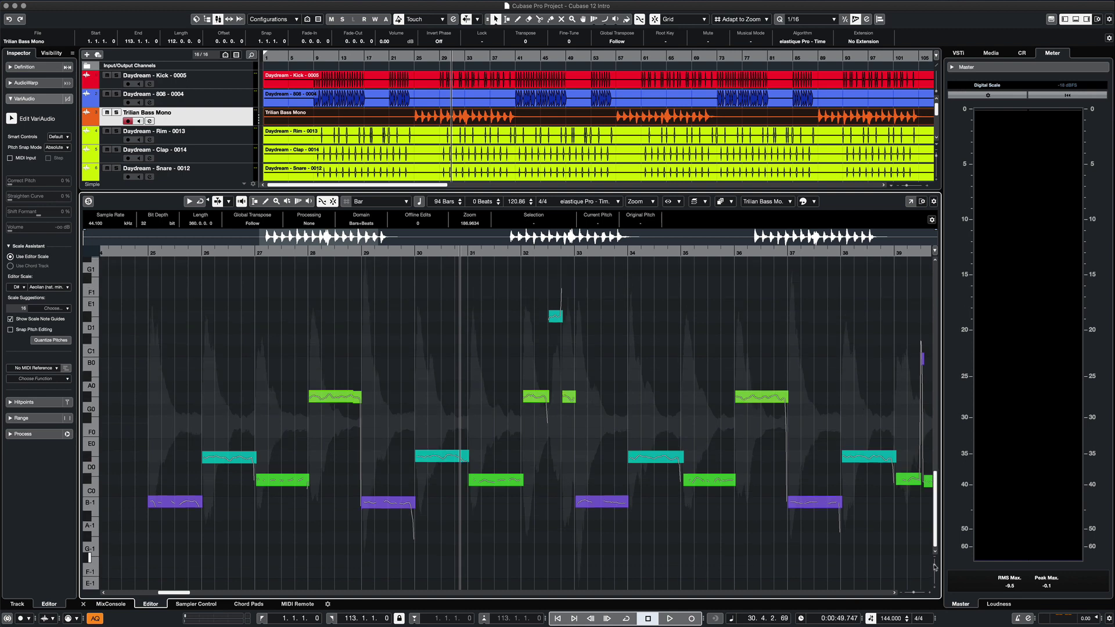
scroll(200, 407, left, 1)
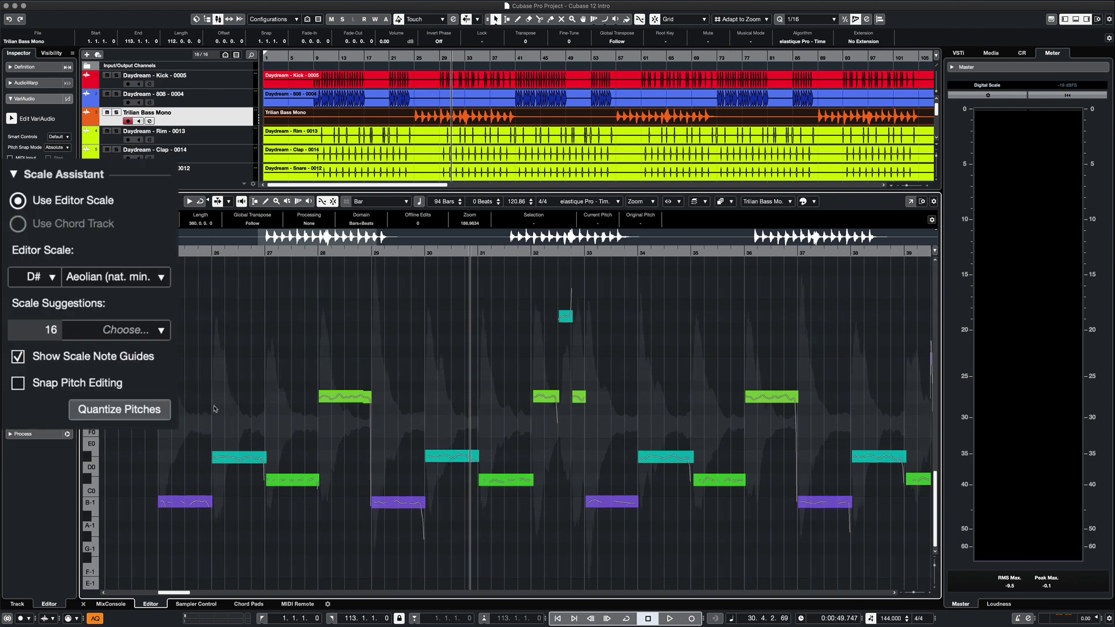
Enable Snap Pitch Editing, quantize the bass pitches to the scale, and play from bar 25.
click(18, 385)
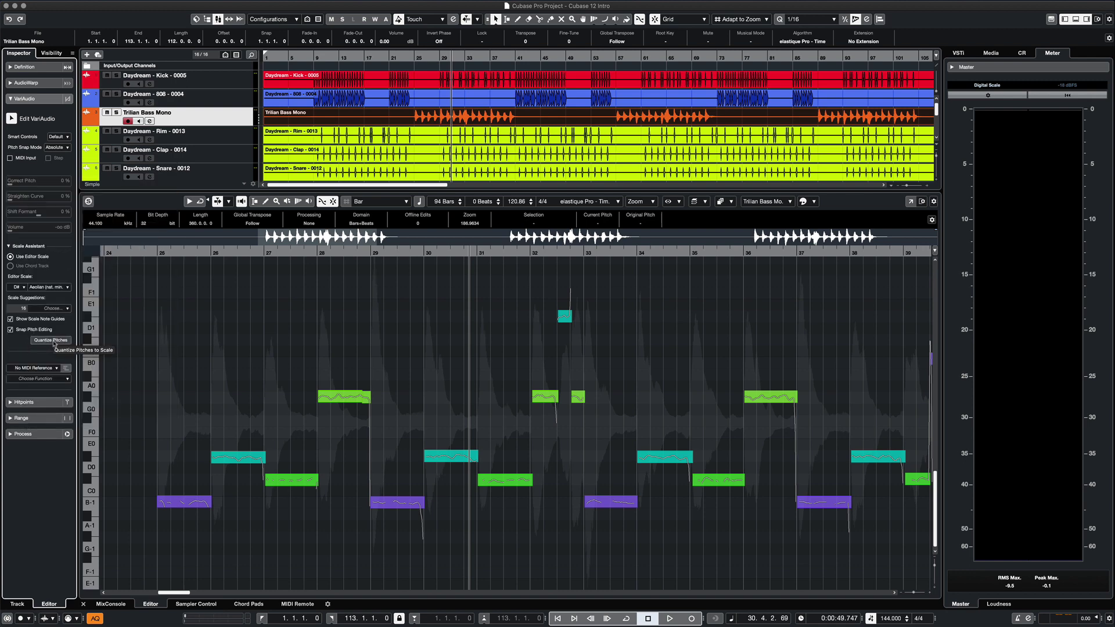
click(52, 340)
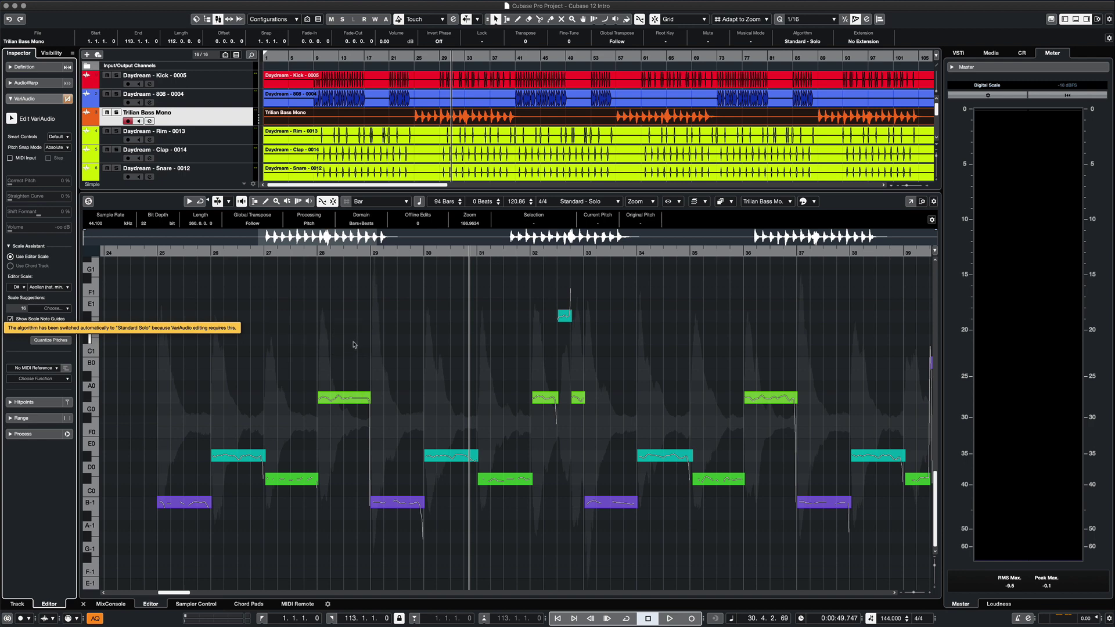
scroll(253, 319, left, 2)
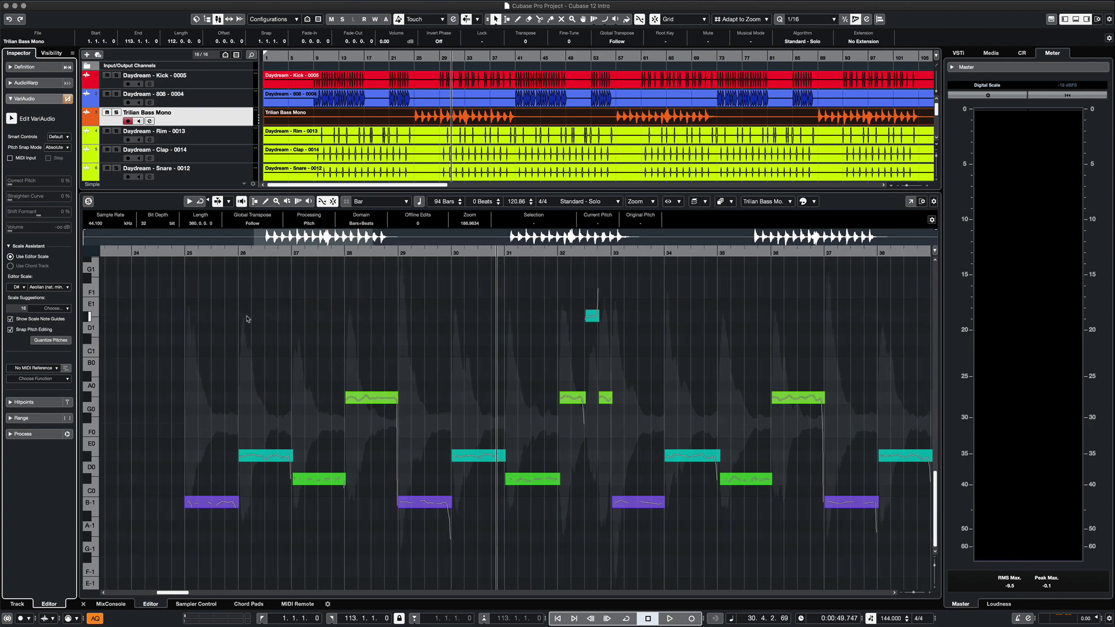
click(183, 254)
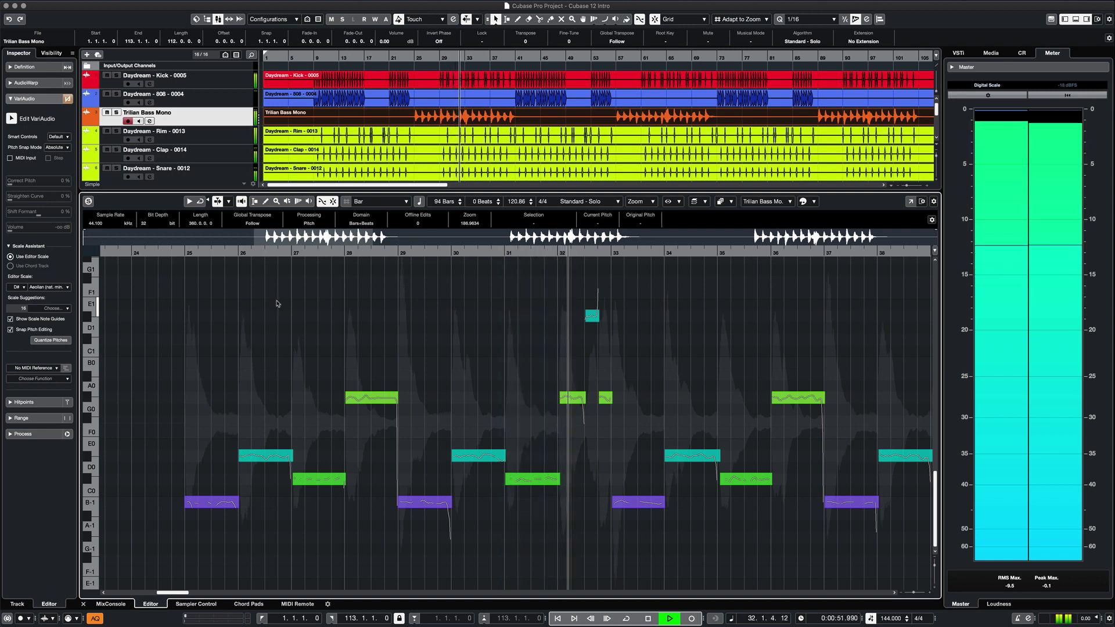
Try lowering the bar 28 bass note from G#0 to F#0 and audition it from bar 25.
key(space)
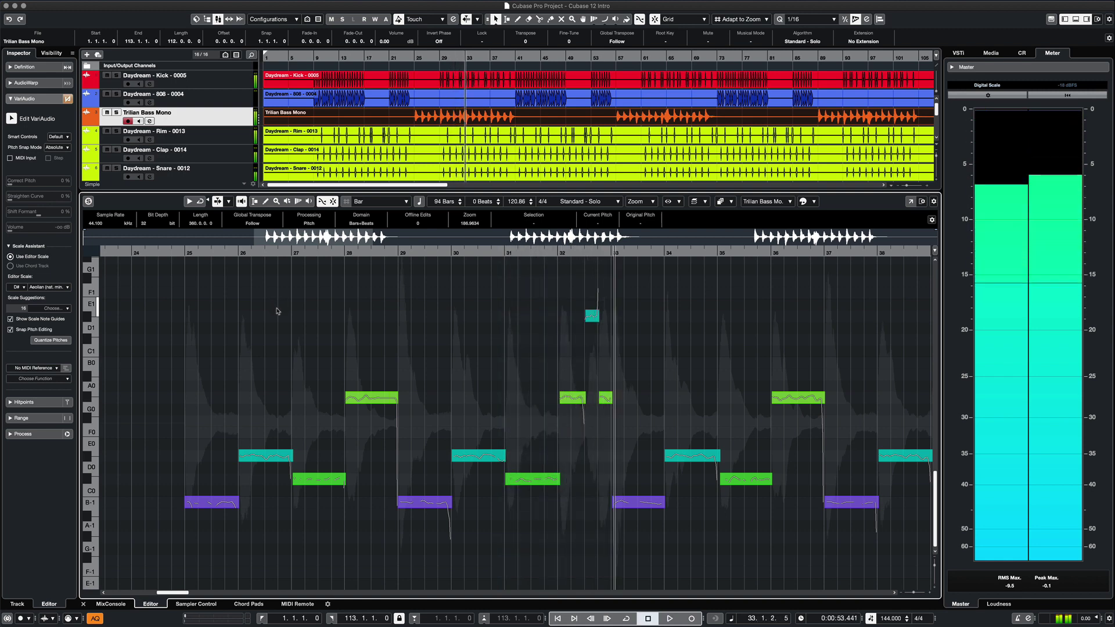
click(367, 398)
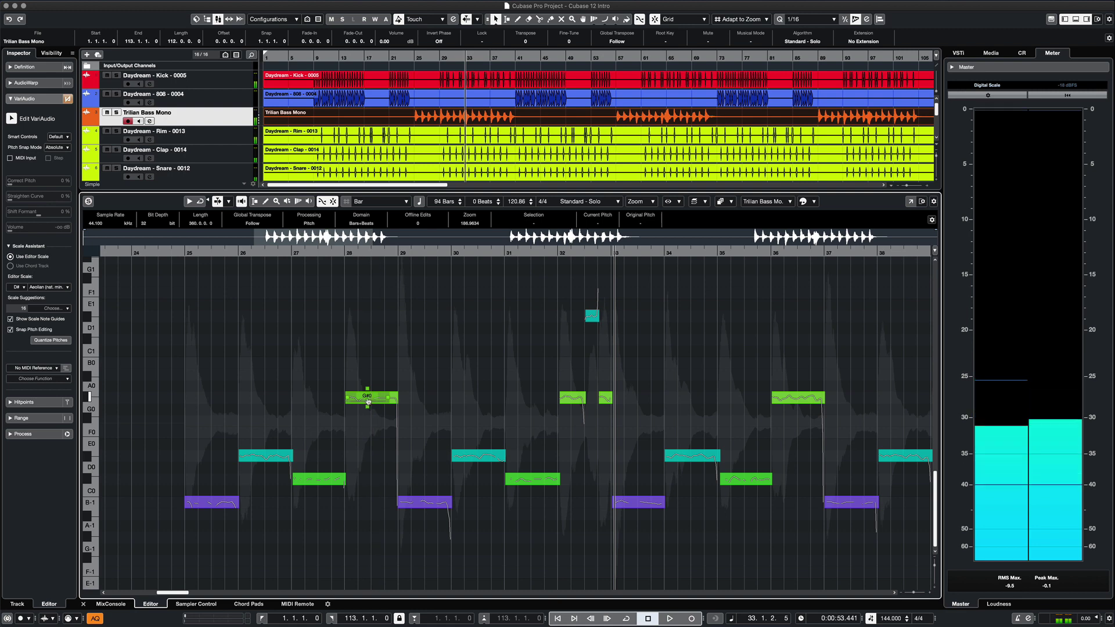
drag(368, 402, 368, 414)
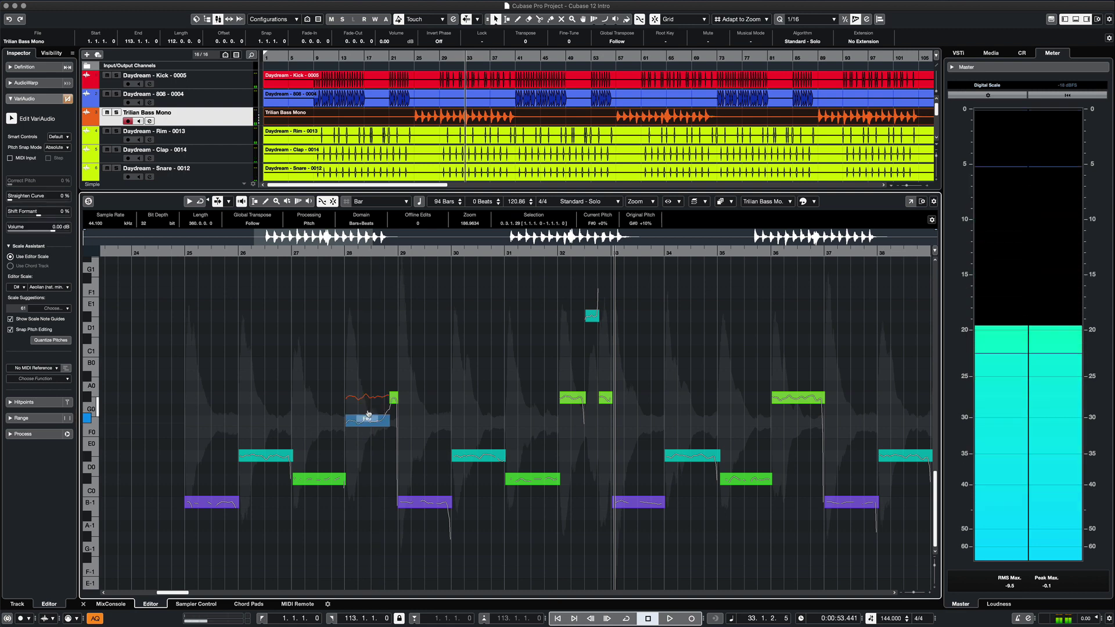
click(172, 253)
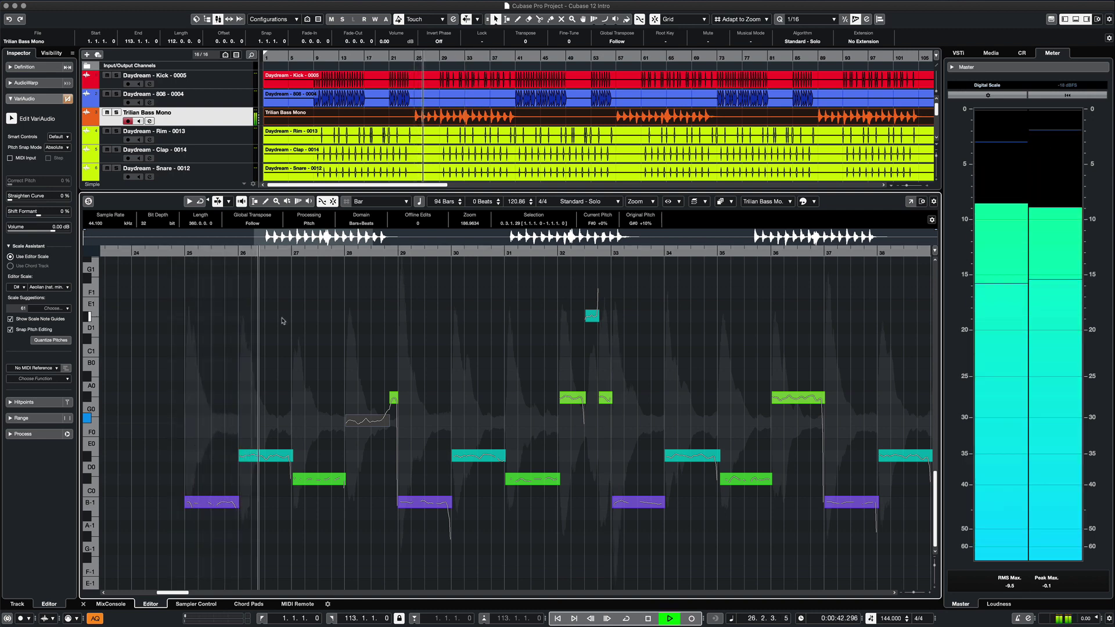
click(359, 352)
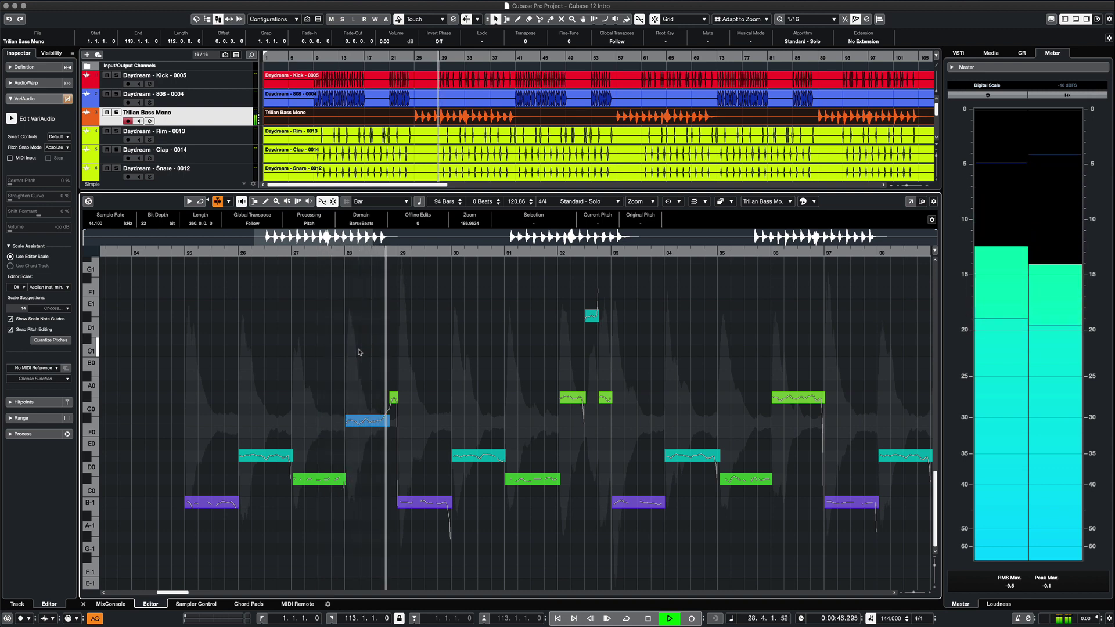
key(space)
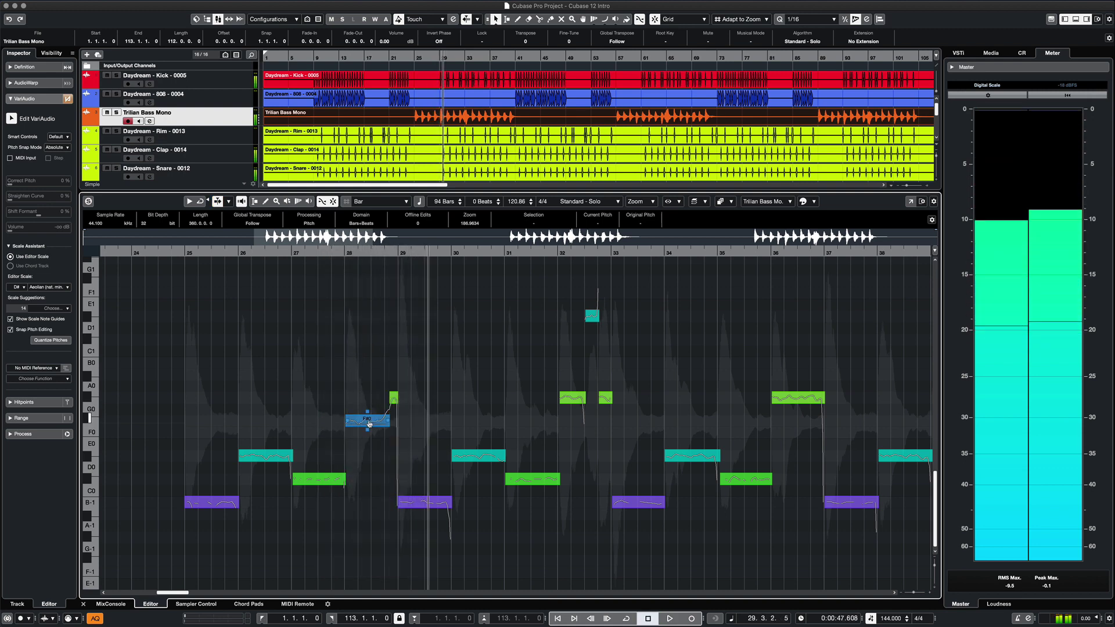
Restore the bar 28 note to G#0 and raise the bar 27 segment from C#0 to F#0.
drag(377, 419, 377, 396)
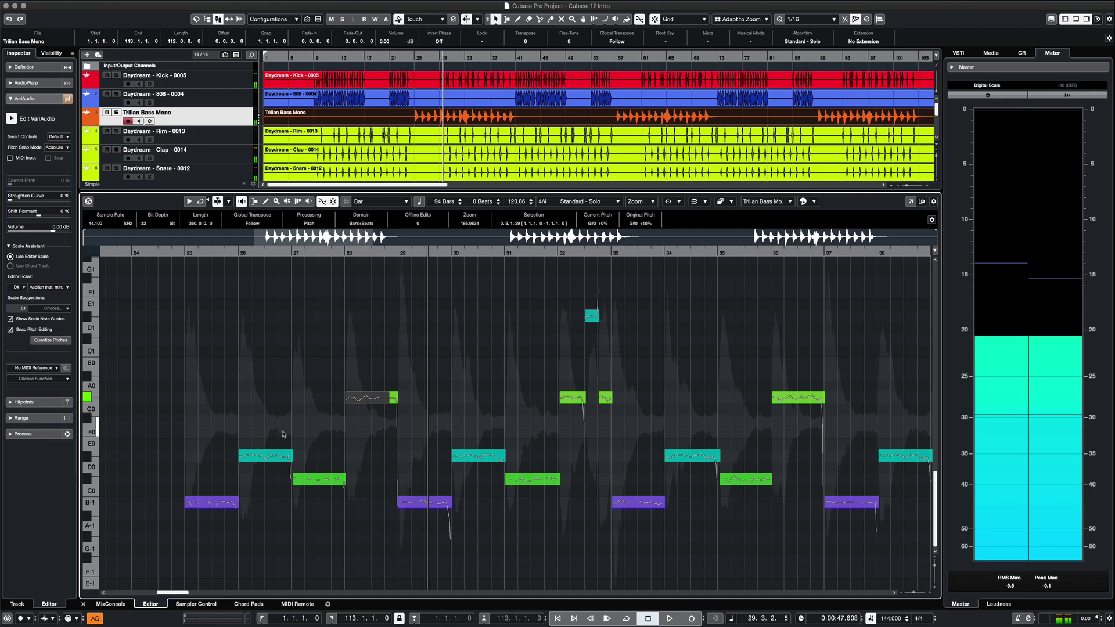
click(270, 455)
click(314, 476)
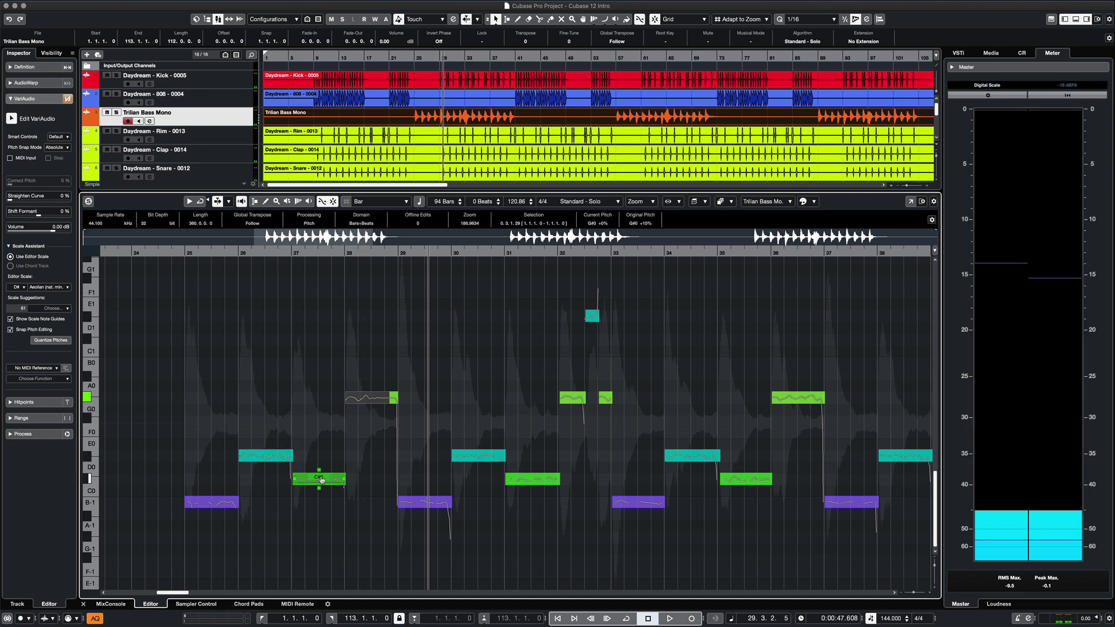
drag(321, 480, 321, 422)
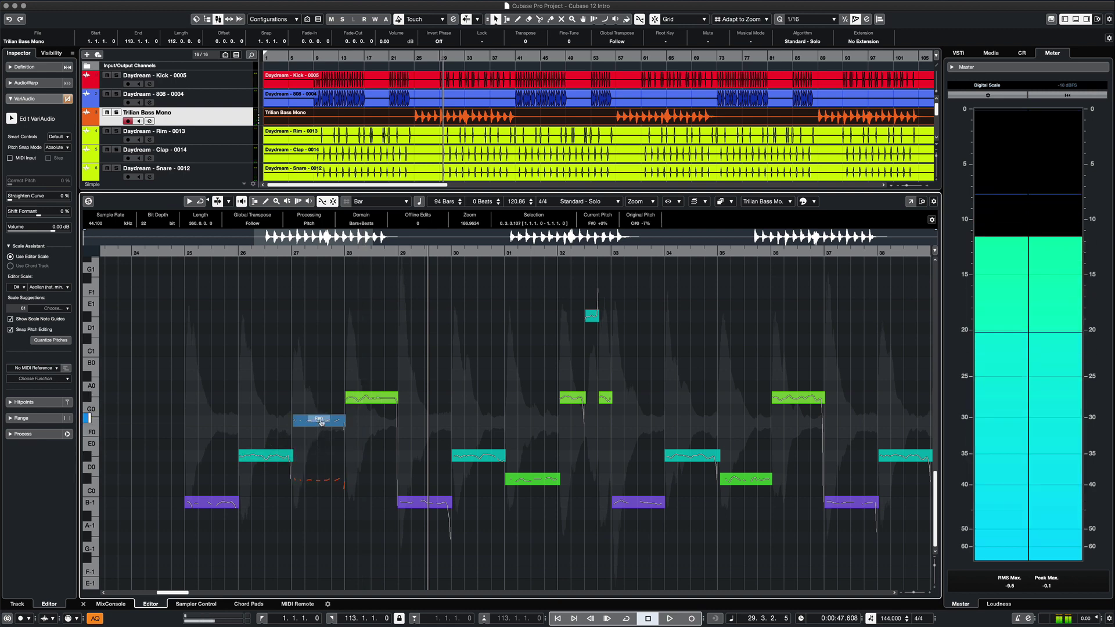
click(265, 310)
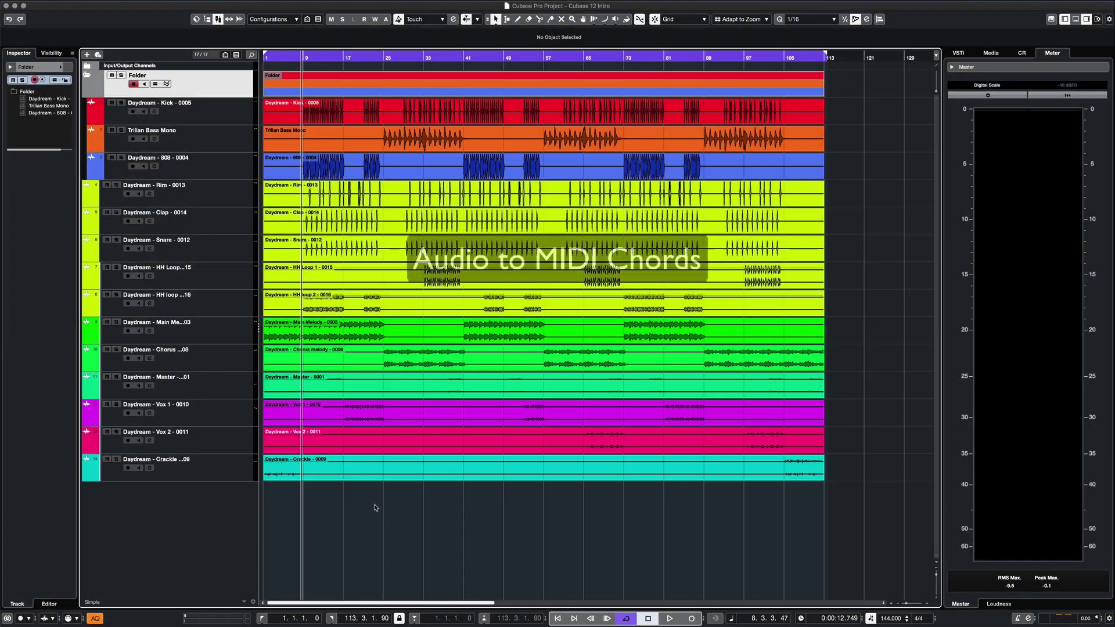
Play the song and briefly solo the Main Melody track to hear it alone.
click(207, 338)
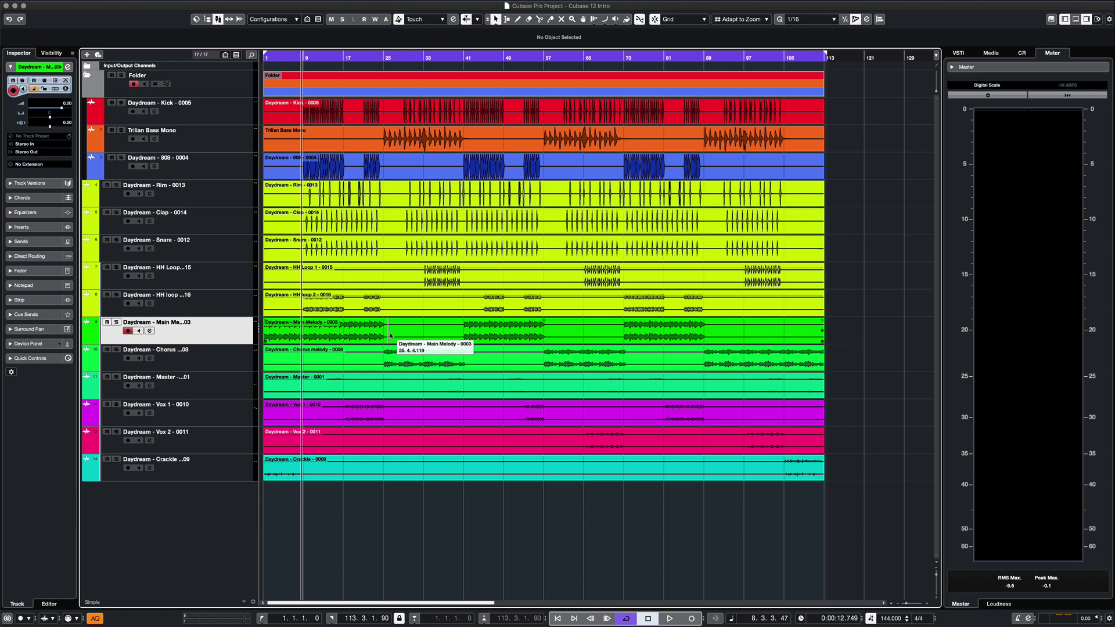
key(space)
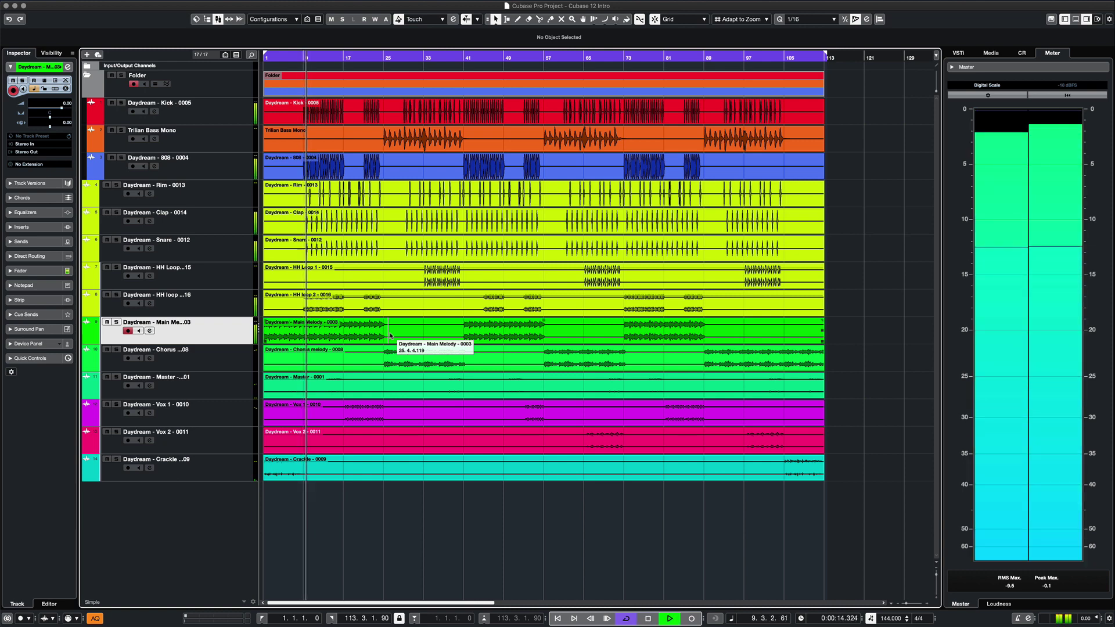
click(116, 323)
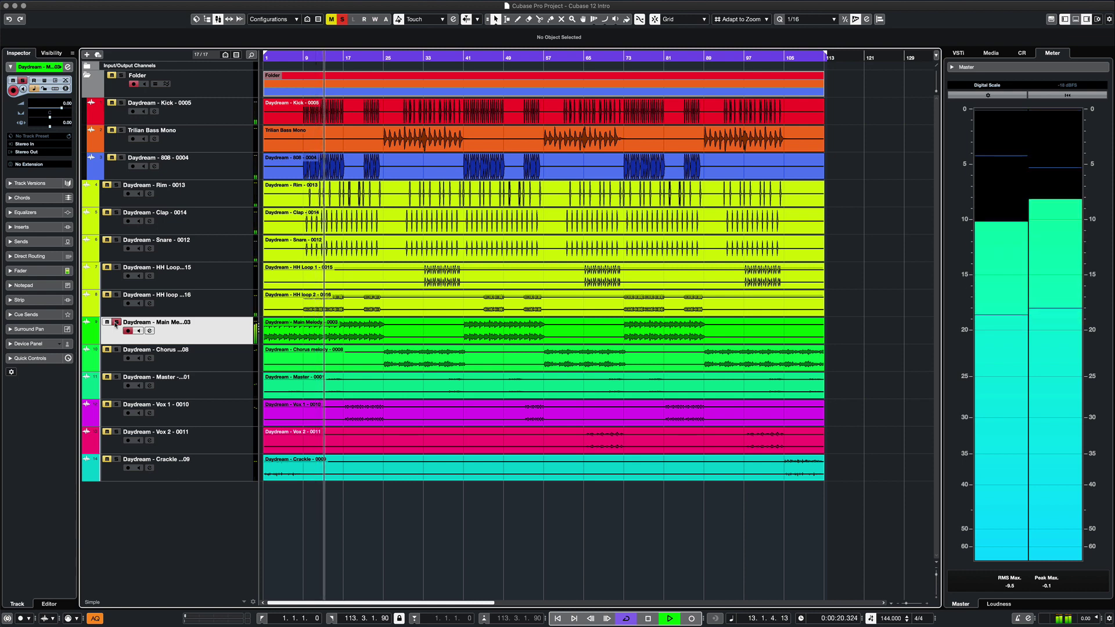
click(116, 322)
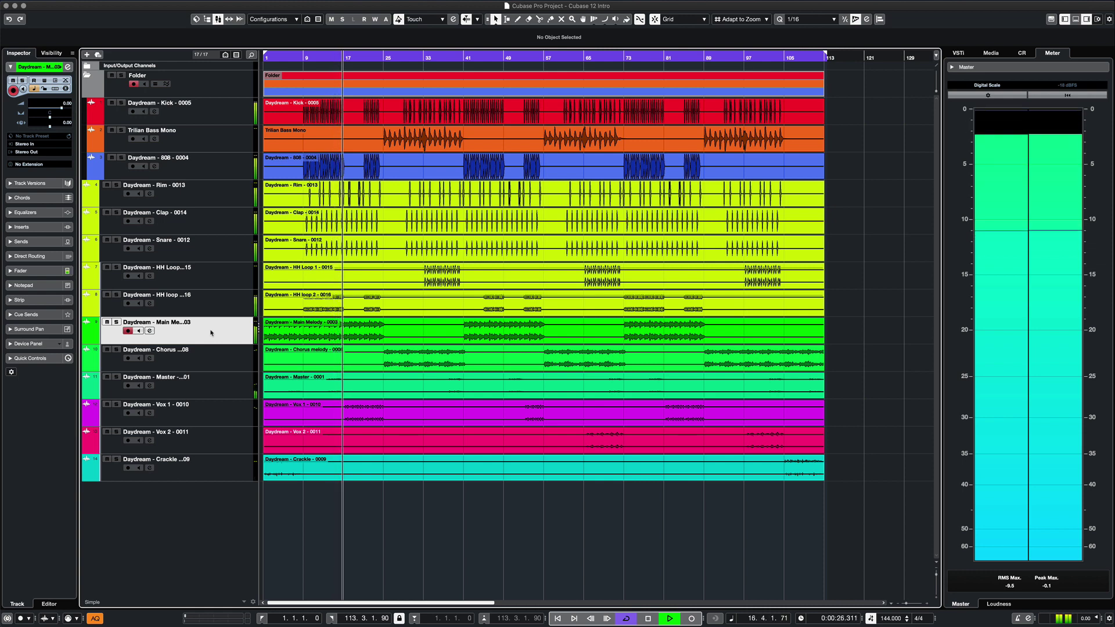
key(space)
Add a Chord Track below the HH loop 2 track.
click(210, 309)
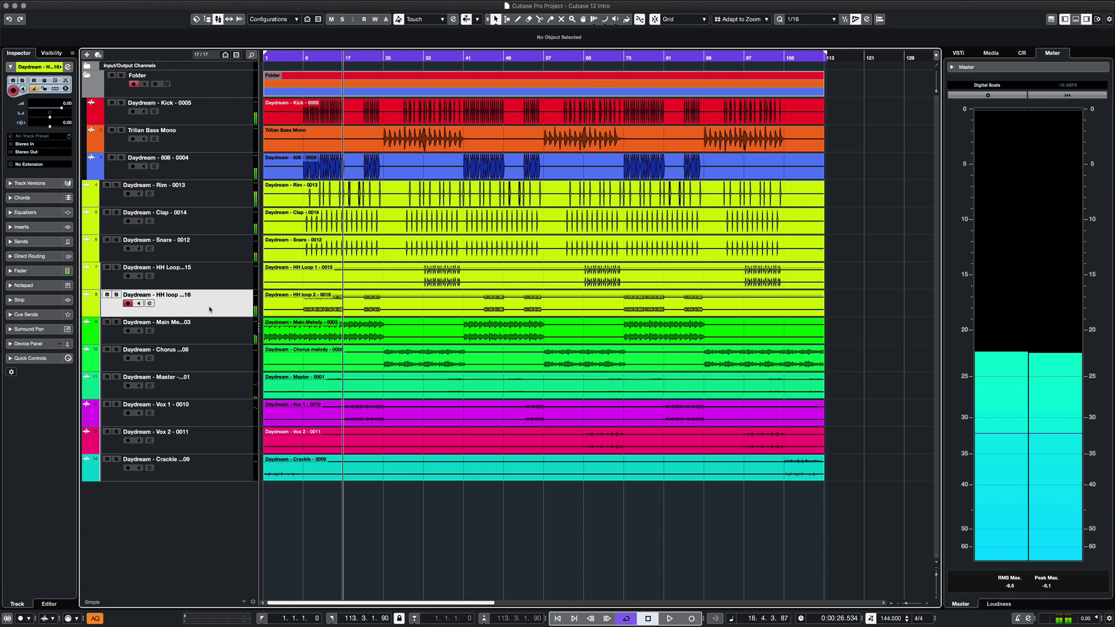
right_click(210, 310)
mouse_move(221, 310)
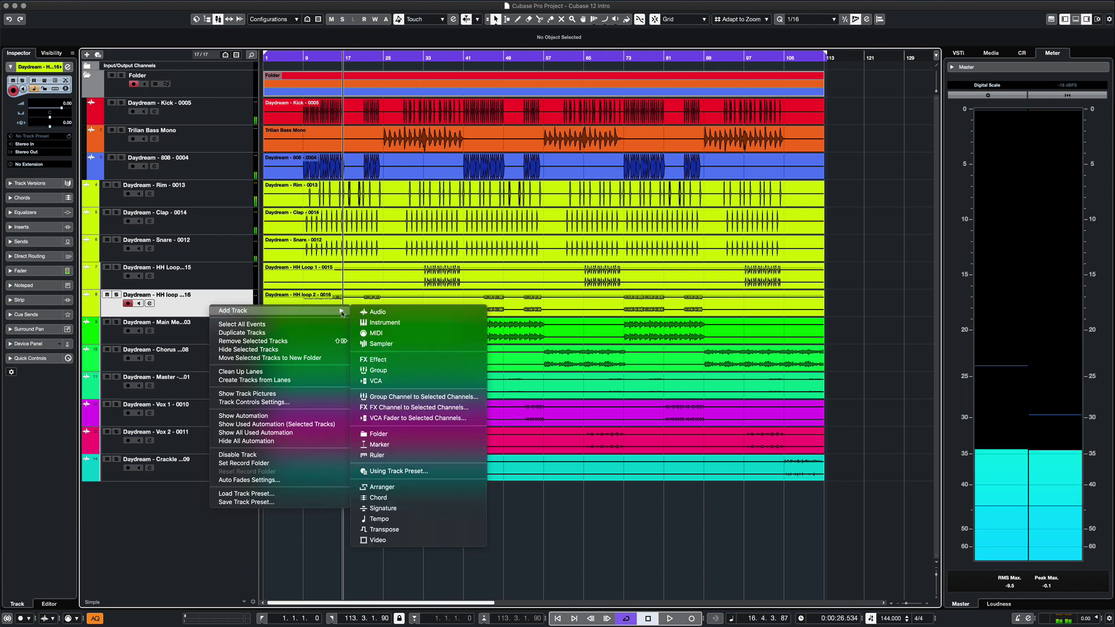
click(378, 498)
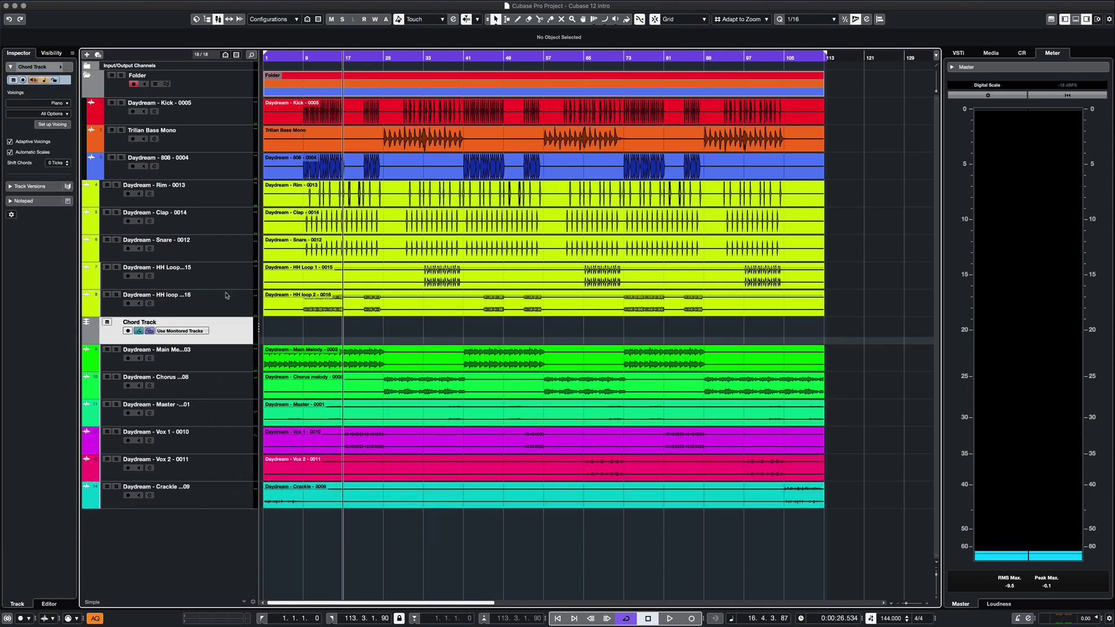
Drop the Main Melody audio event onto the Chord Track to generate chord events.
click(230, 365)
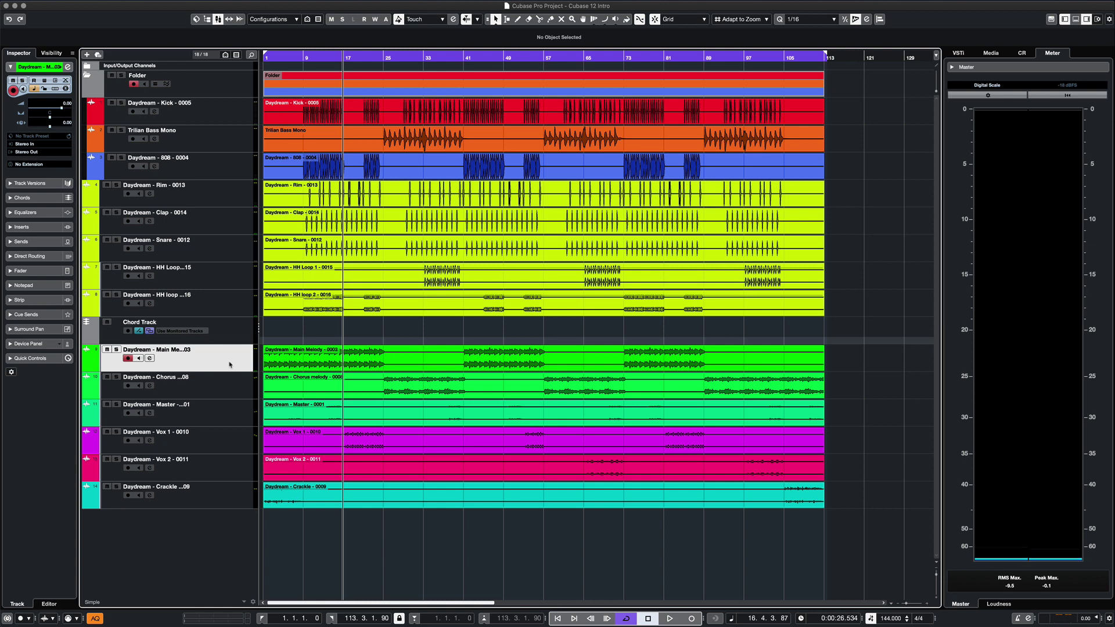
drag(332, 372, 347, 337)
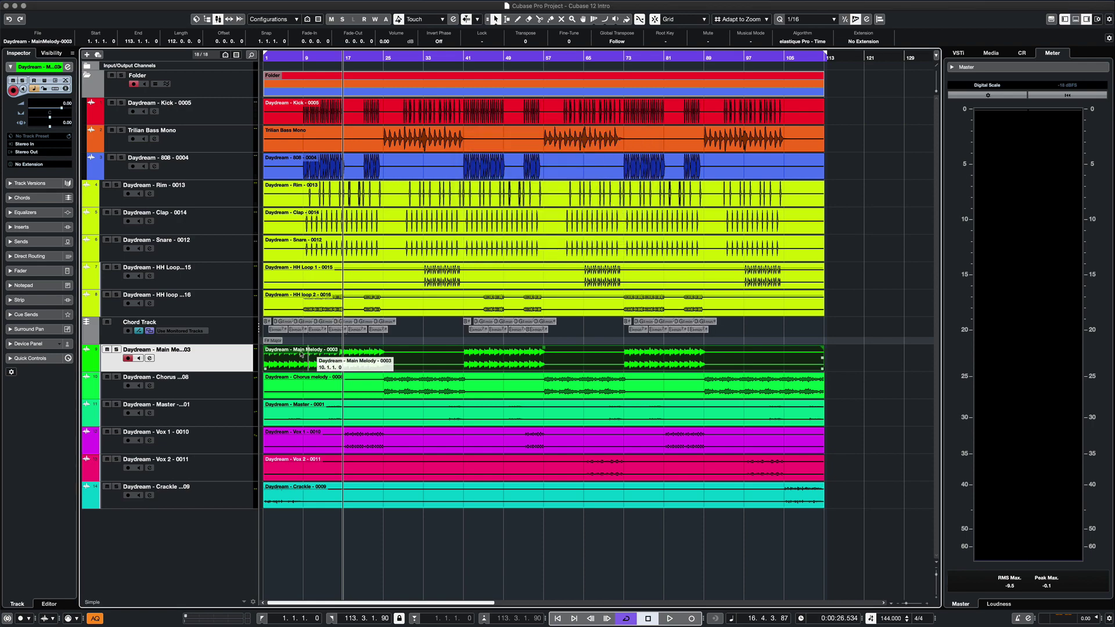
drag(301, 353, 300, 338)
Zoom in, make the Chord Track taller, and play the chords from bar 8.
key(h)
key(h)
key(h)
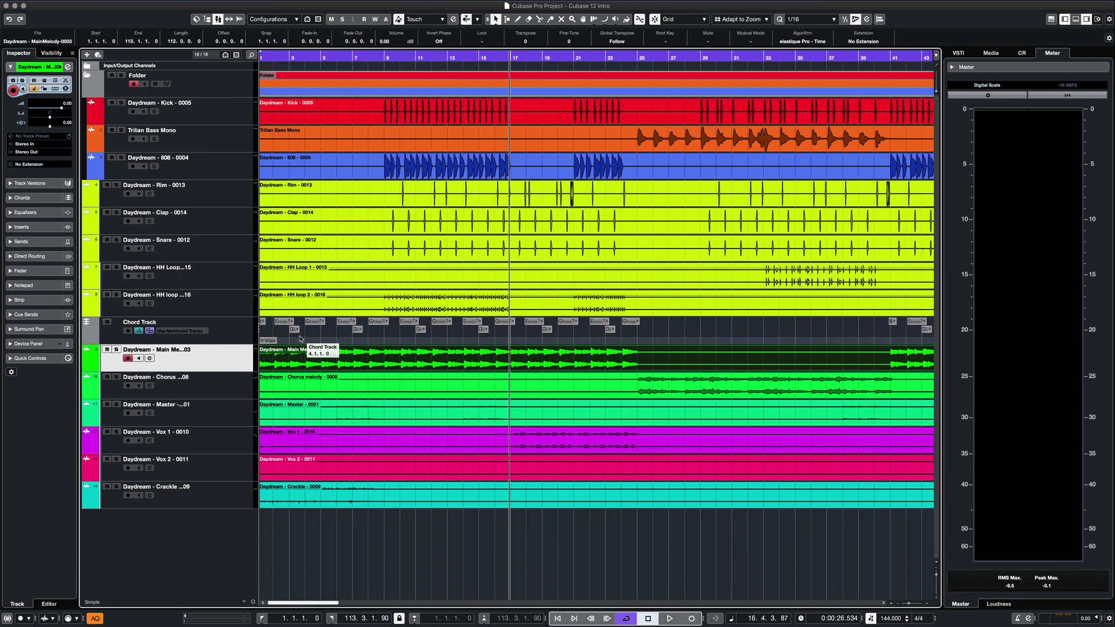
drag(233, 343, 235, 450)
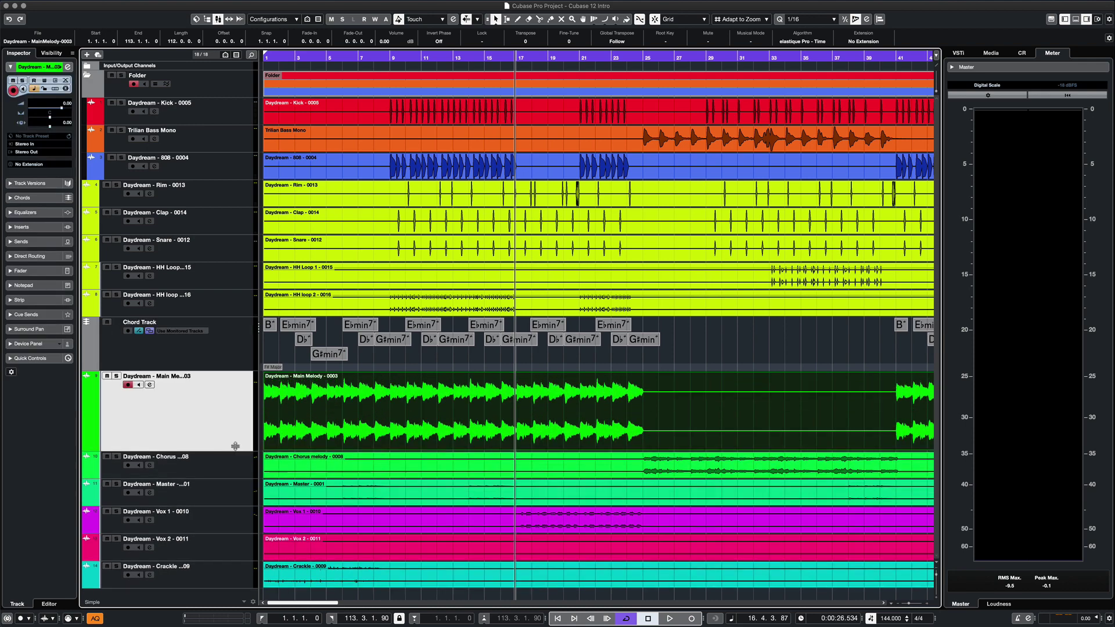
click(389, 57)
key(space)
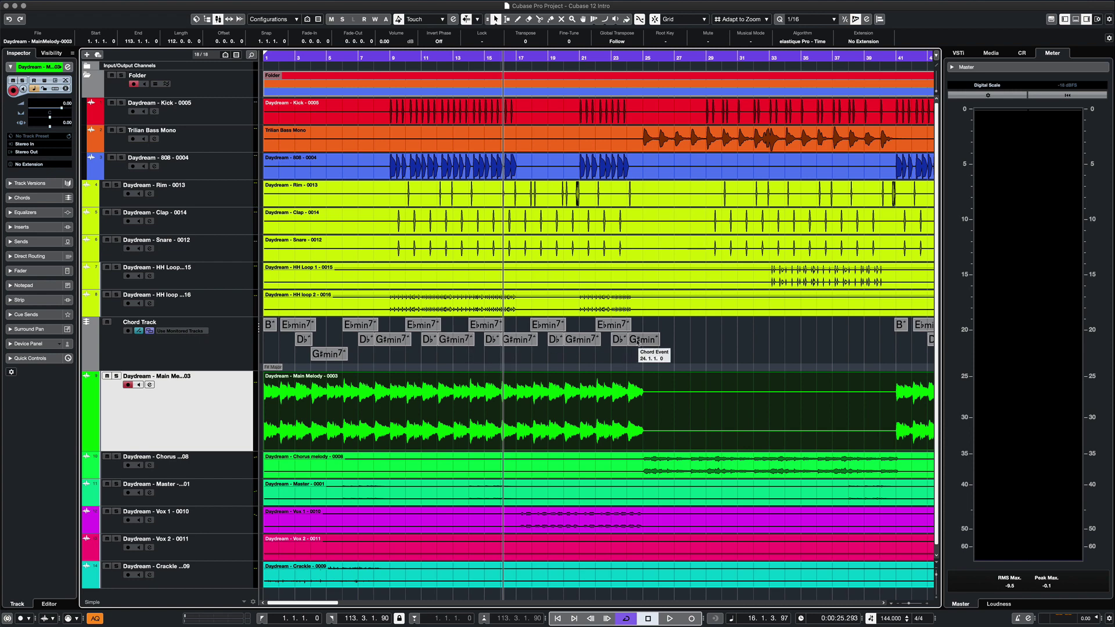
double_click(642, 340)
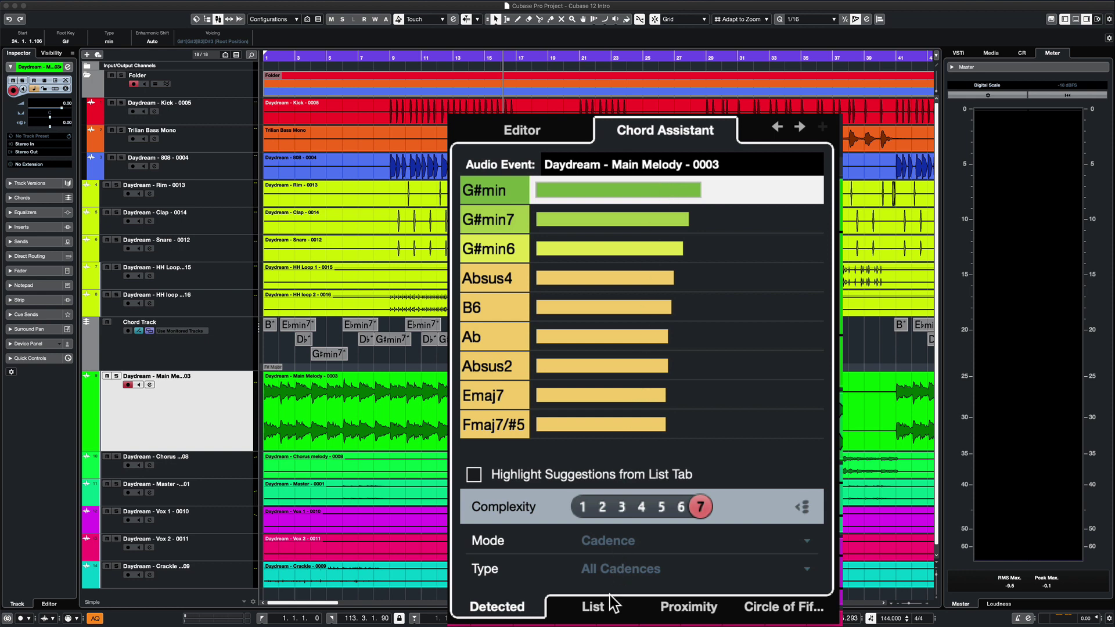
click(599, 614)
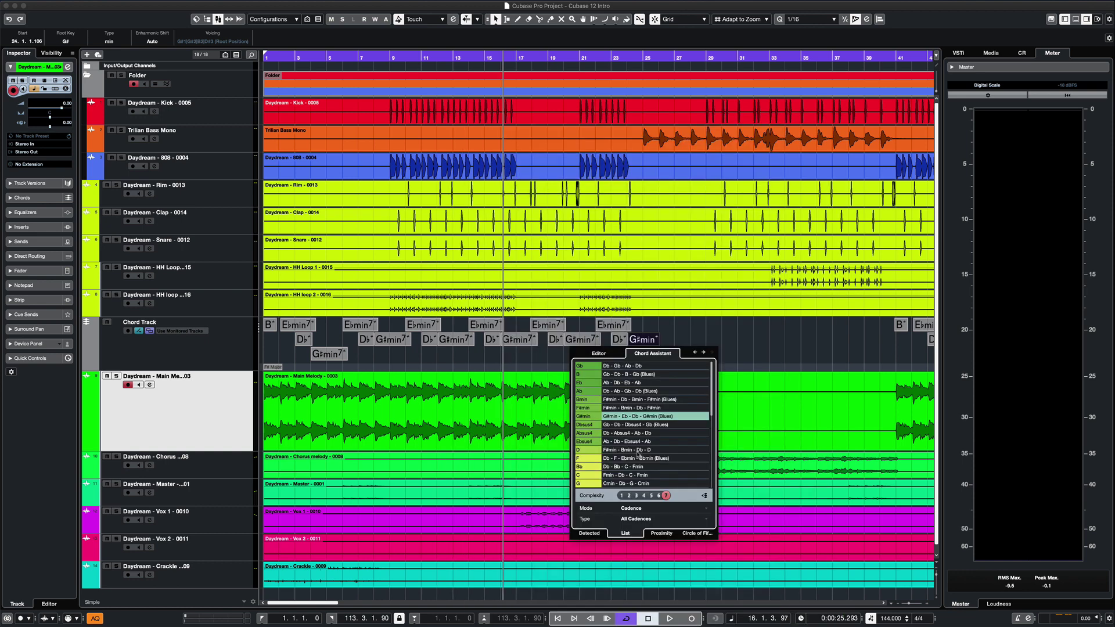
click(662, 534)
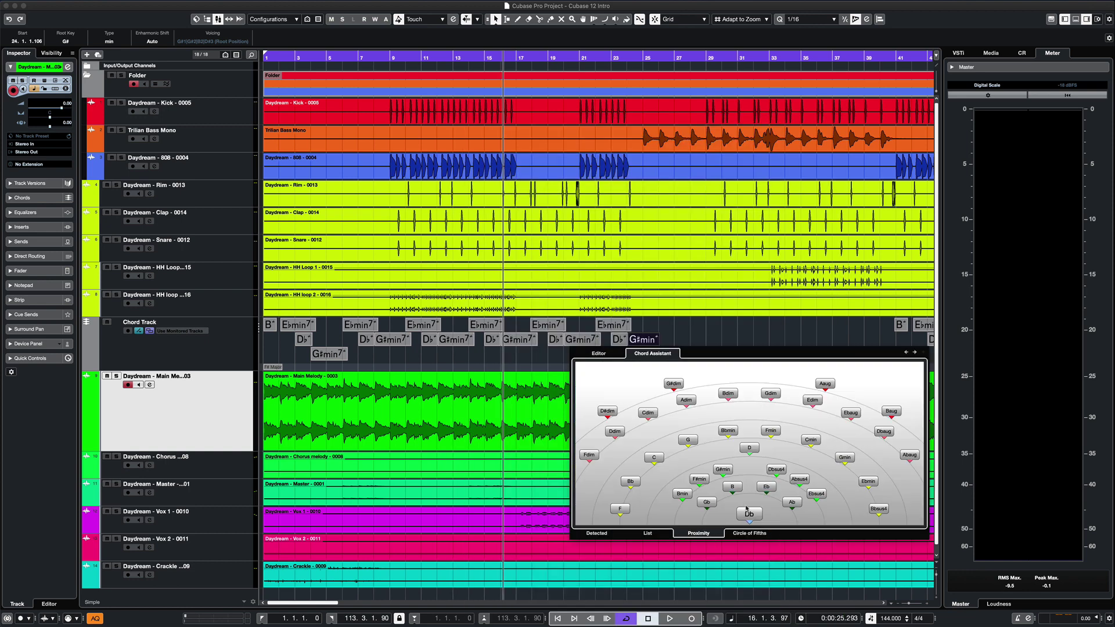
click(747, 534)
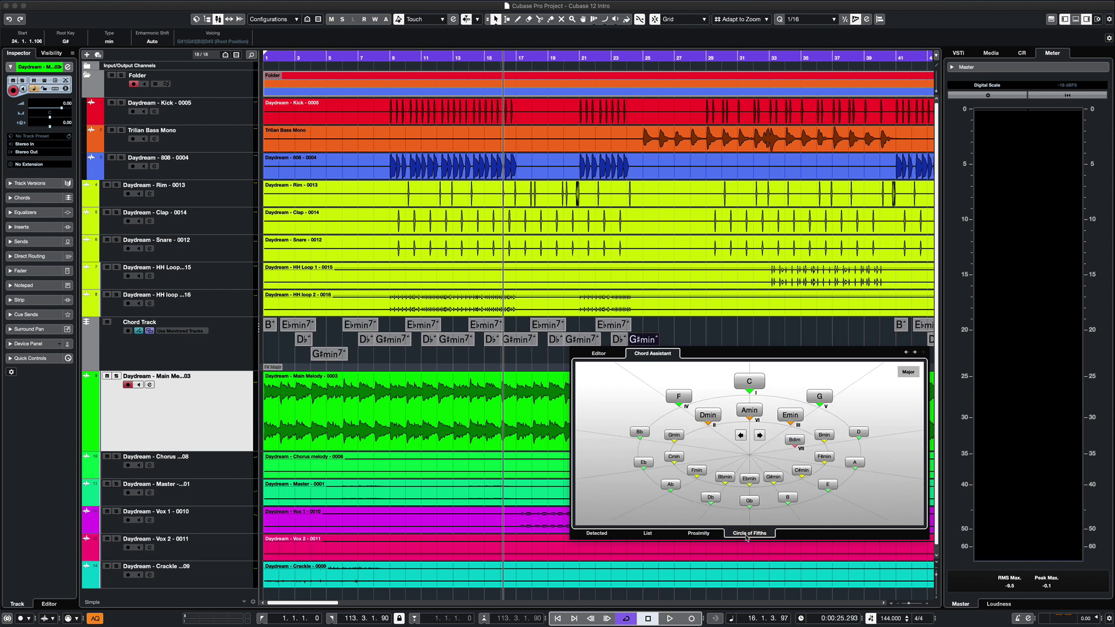
click(596, 533)
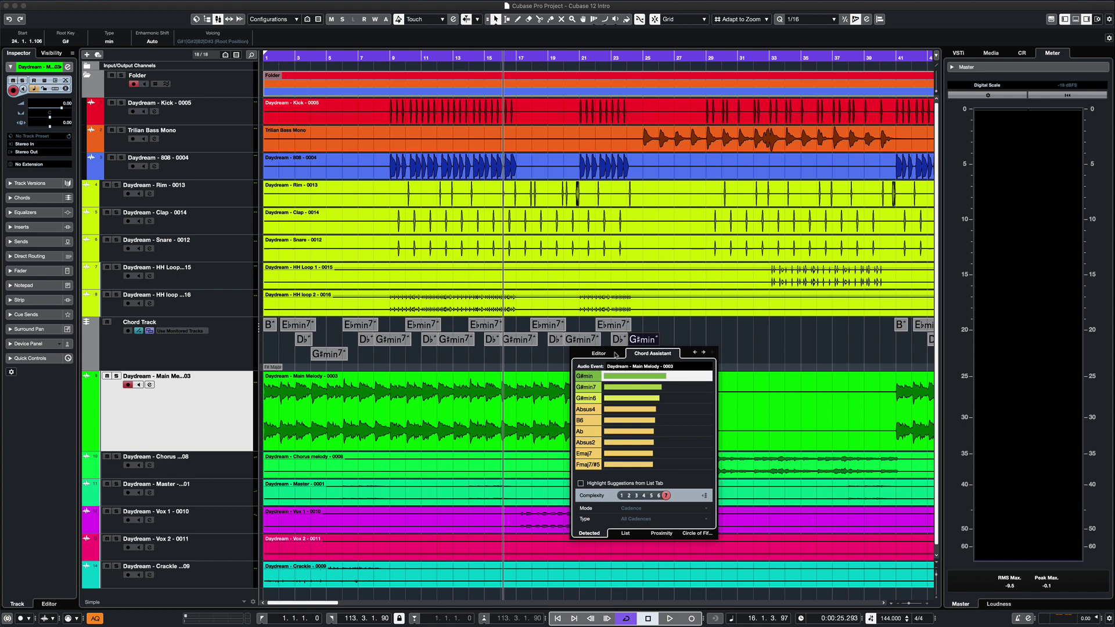
click(691, 335)
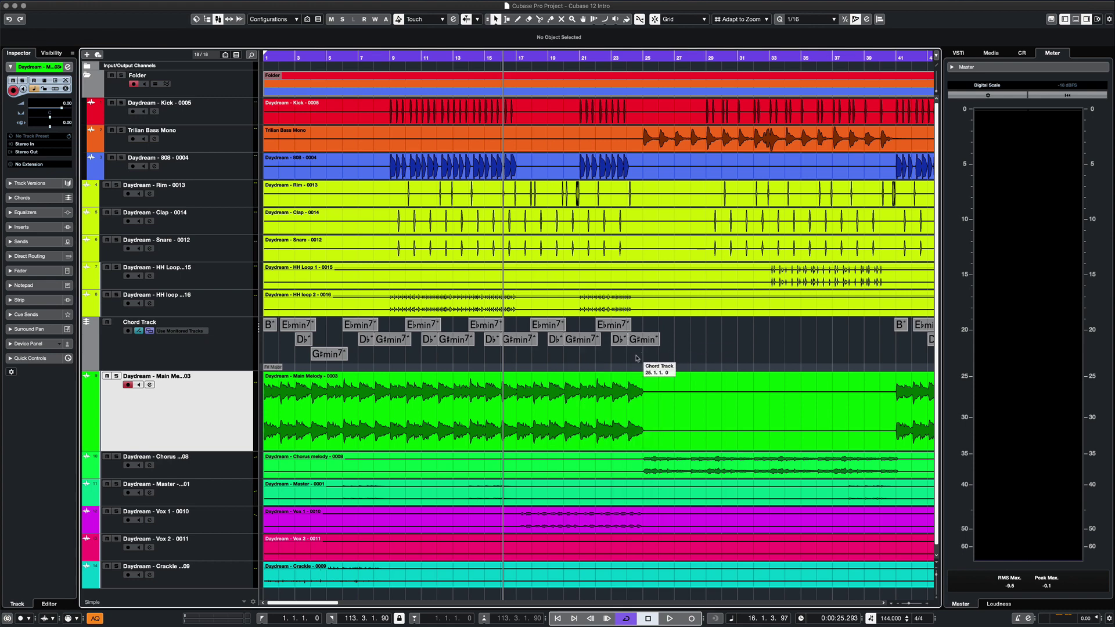
Zoom out, play the song, and select the row of E♭min7 chord events on the Chord Track.
key(g)
key(g)
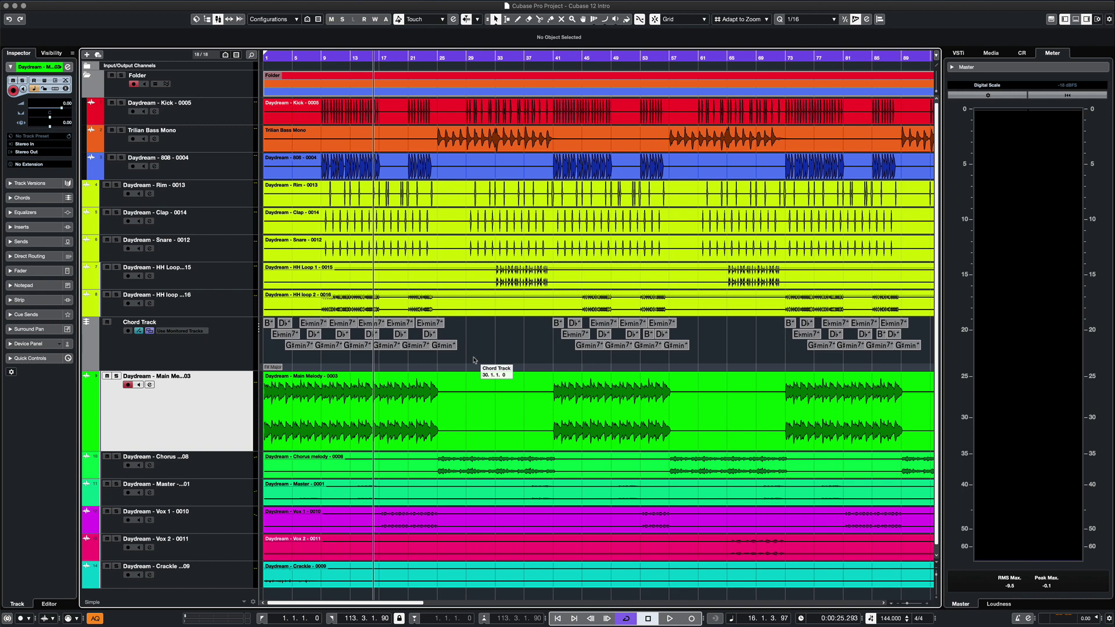
key(space)
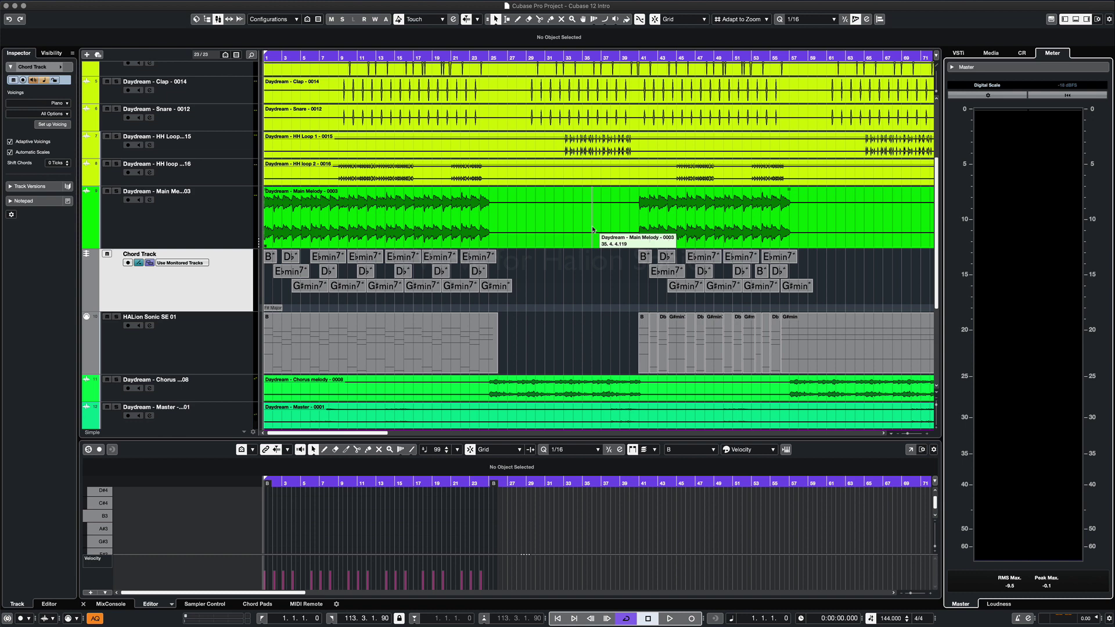
click(192, 229)
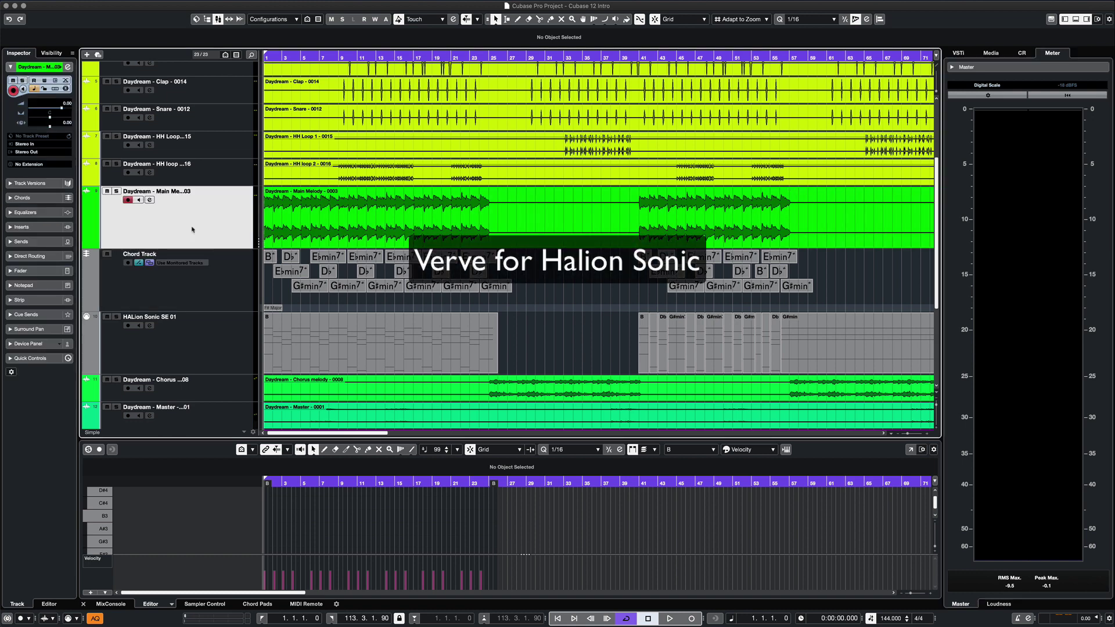
click(202, 281)
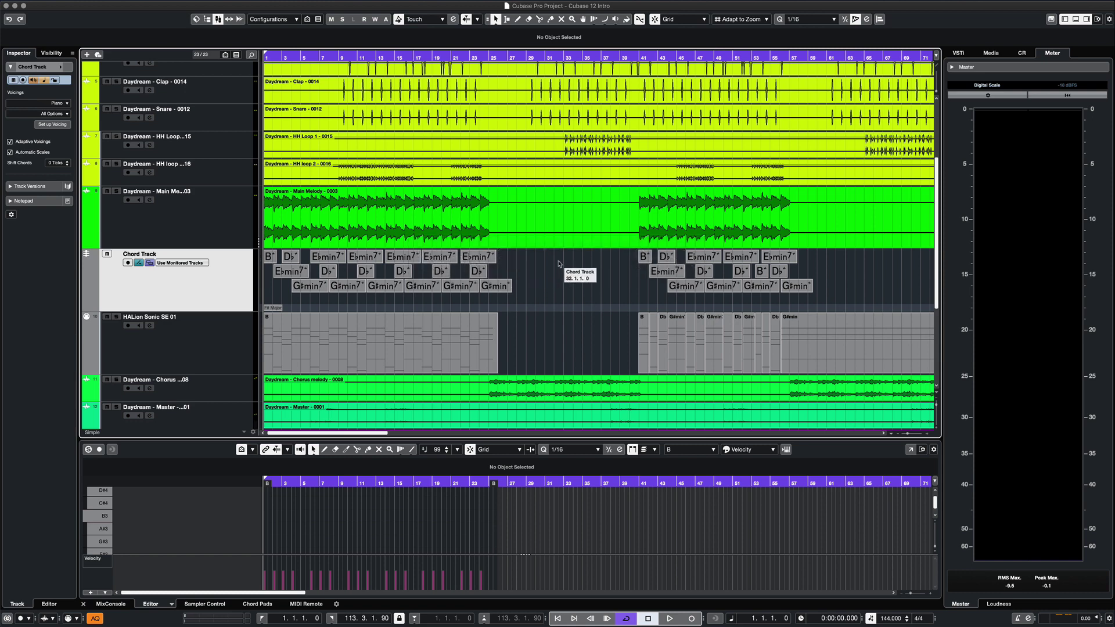
drag(559, 260, 254, 292)
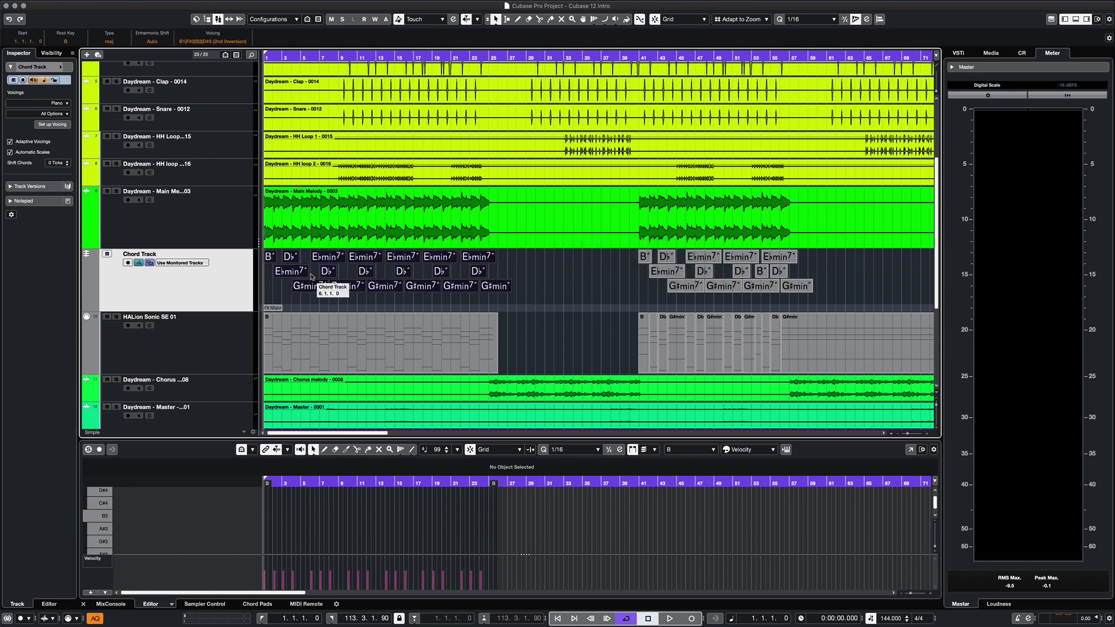
Open the HALion Sonic SE 01 part in an enlarged lower-zone Key Editor.
click(315, 344)
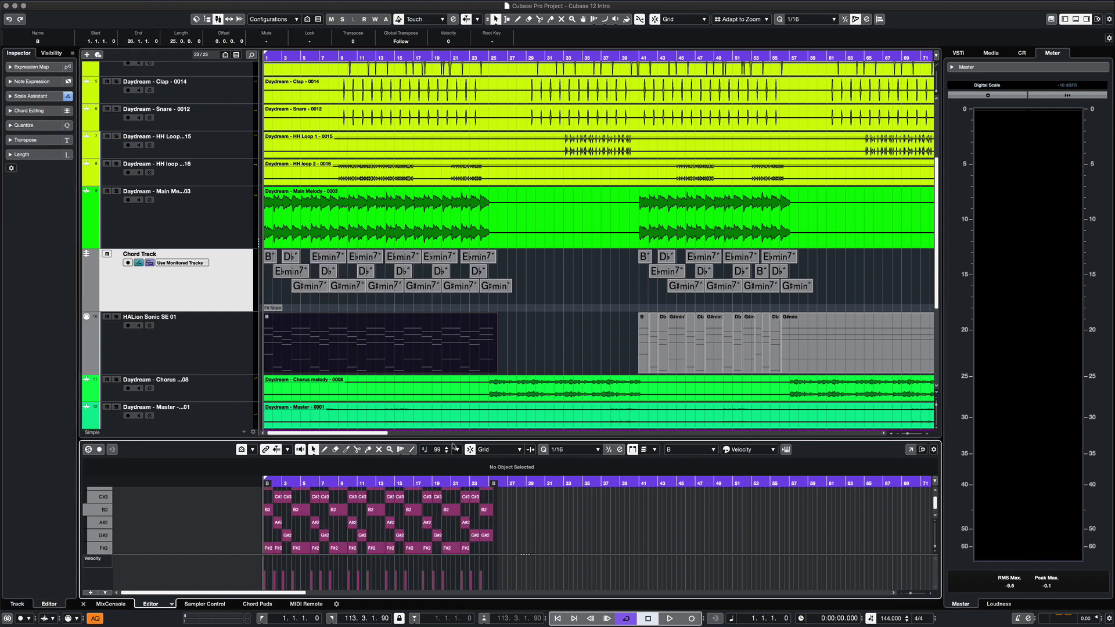
drag(450, 436, 449, 261)
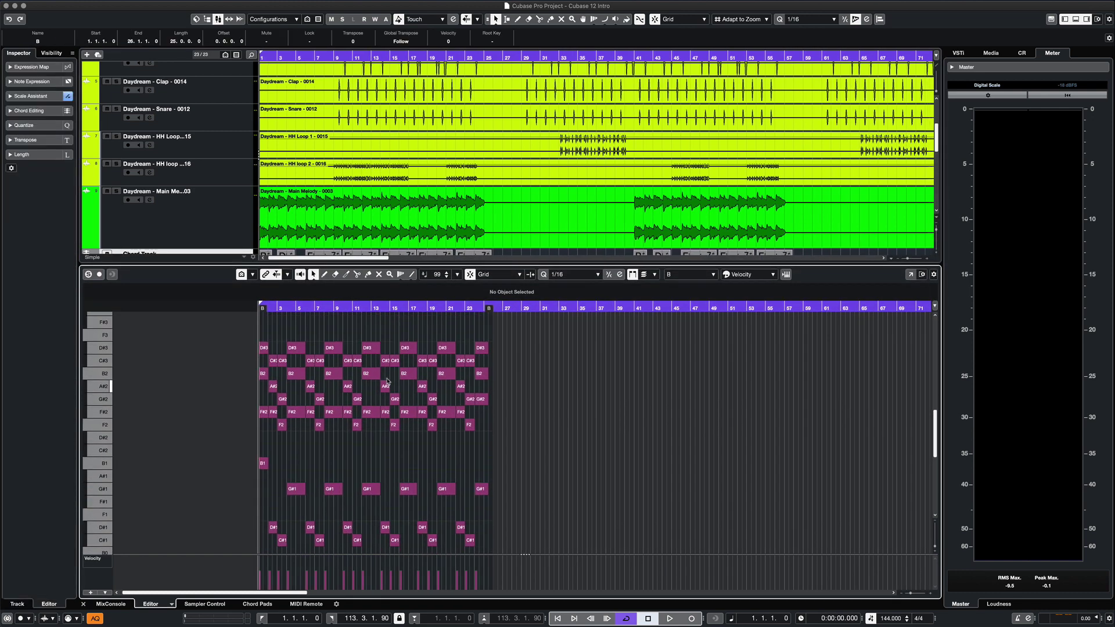
scroll(388, 381, down, 2)
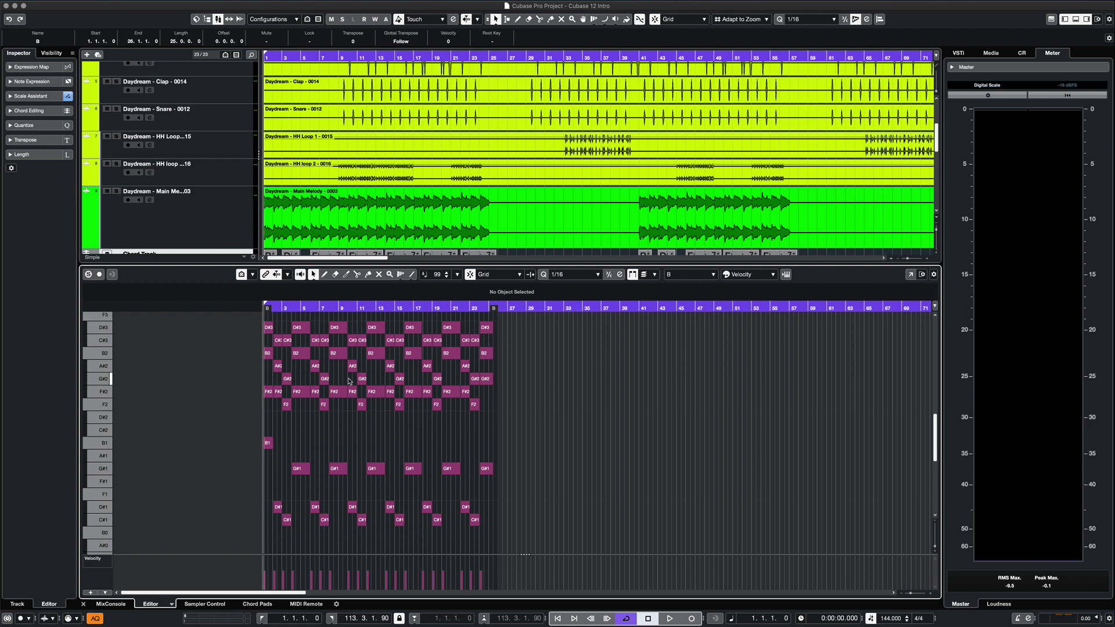
Open the HALion Sonic SE instrument window and filter its presets to the Verve library.
click(959, 54)
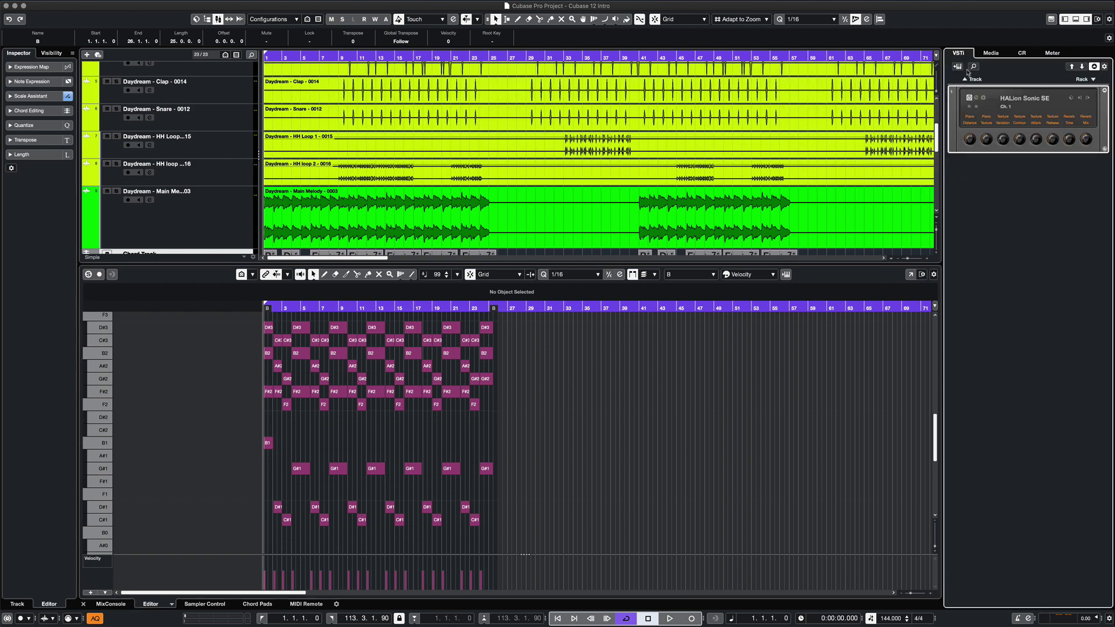
click(976, 98)
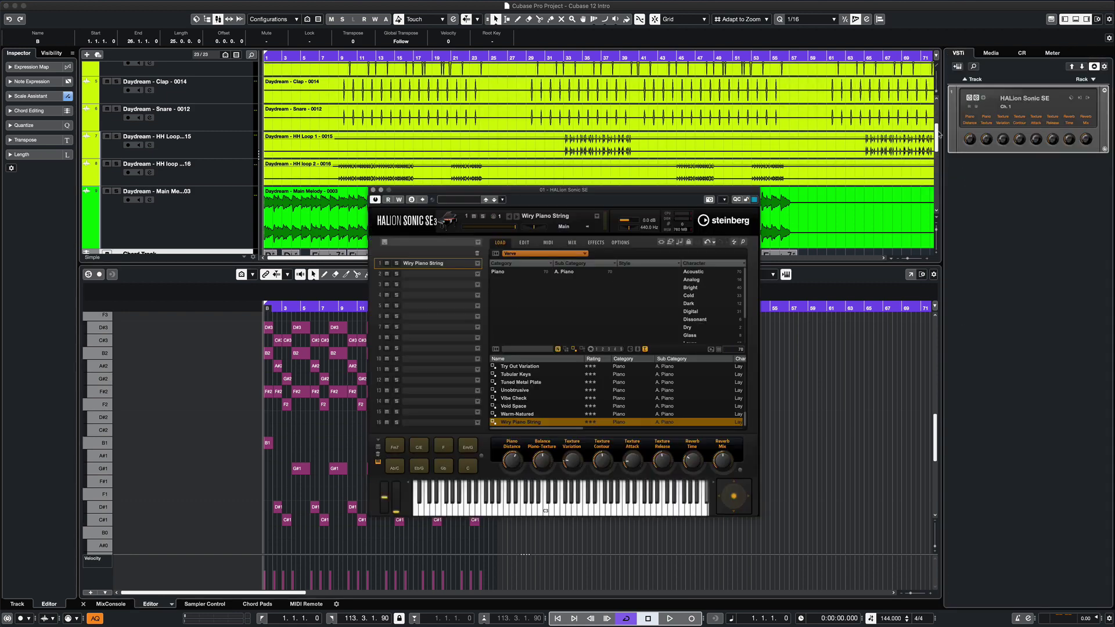
click(542, 254)
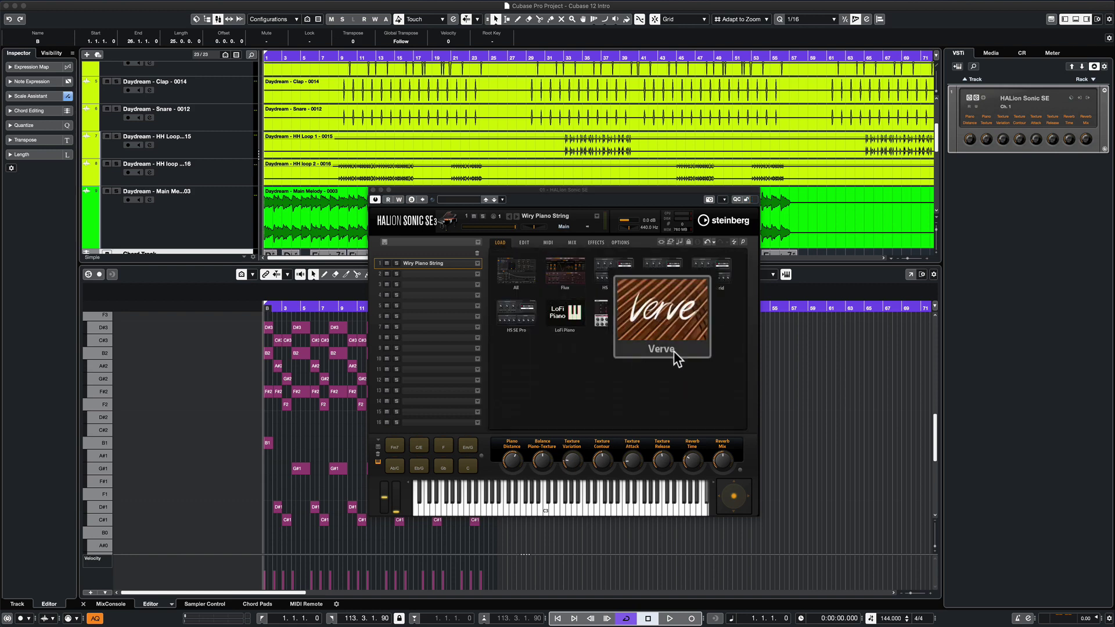
click(662, 325)
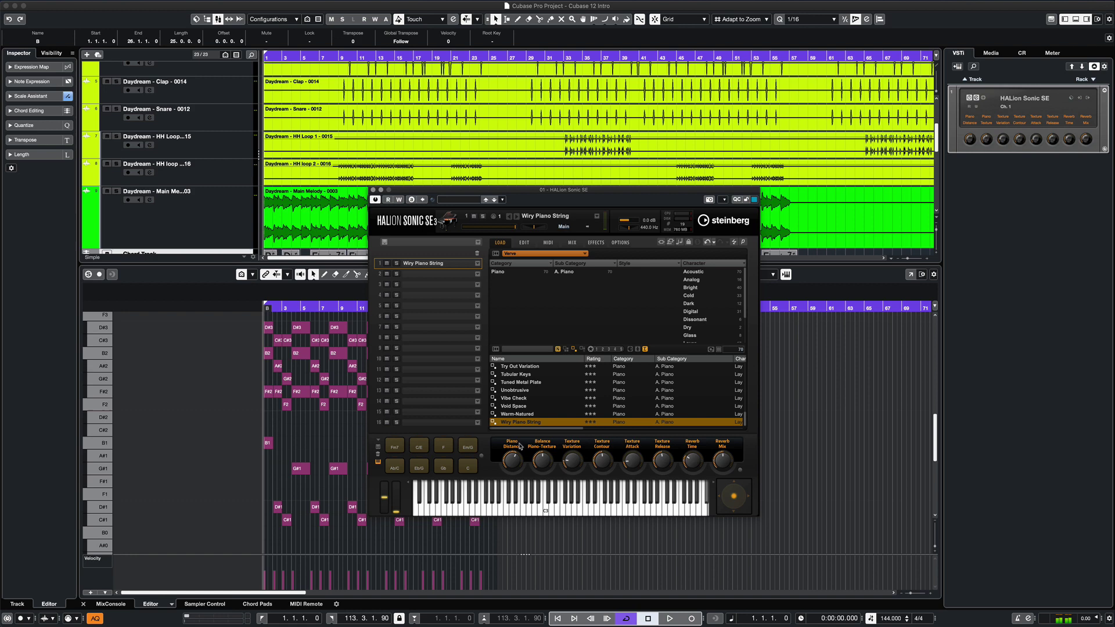
Solo Main Melody, audition it, then restart playback from the beginning of the song.
scroll(206, 221, down, 3)
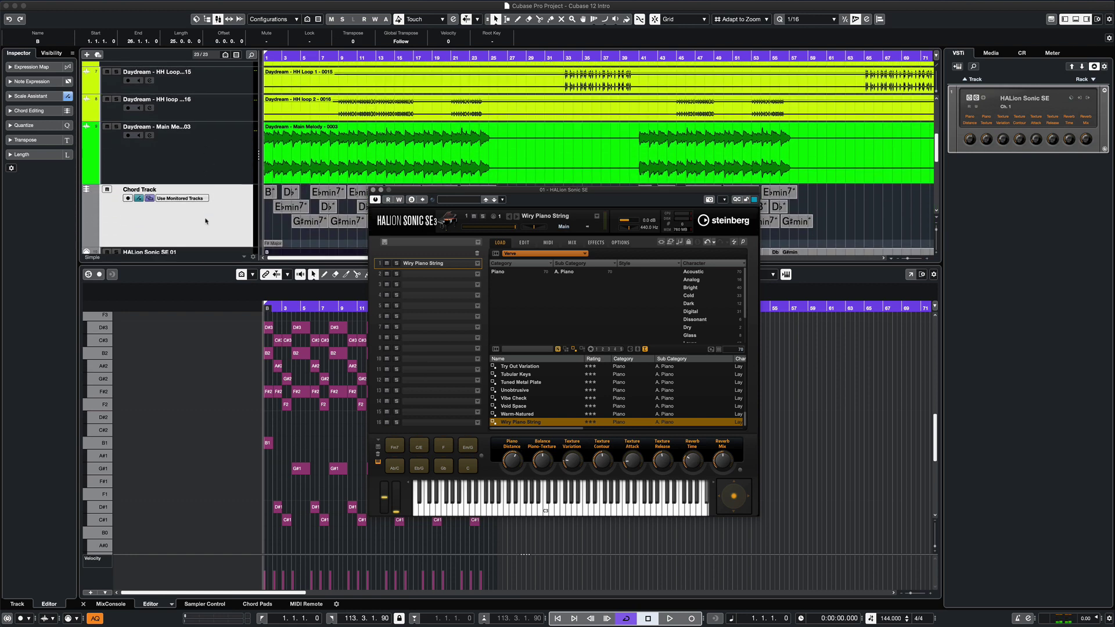
click(115, 123)
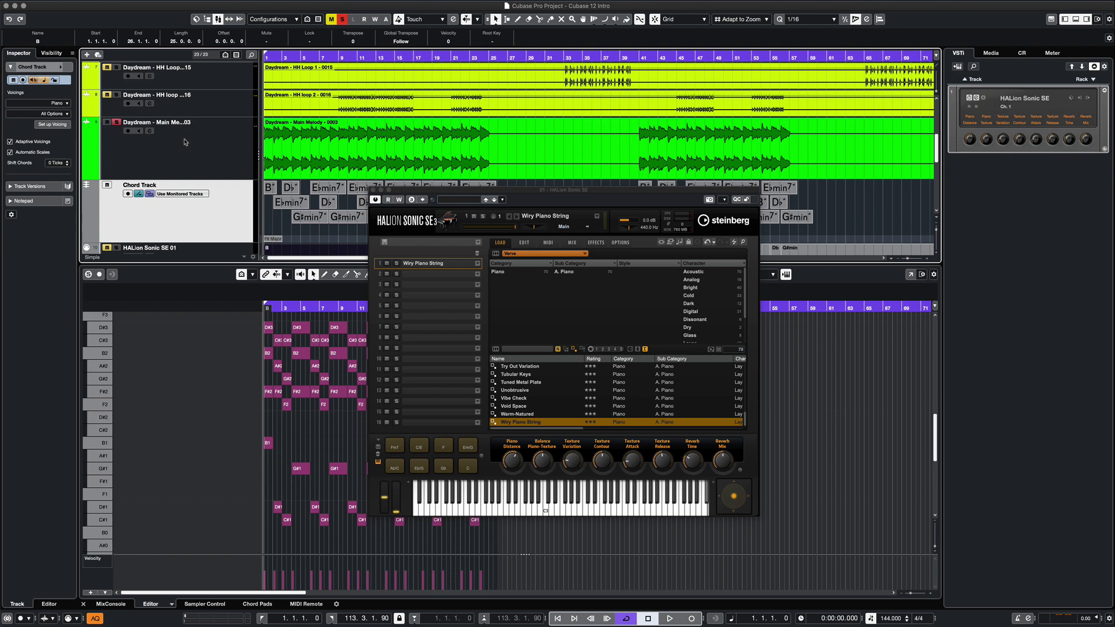
key(space)
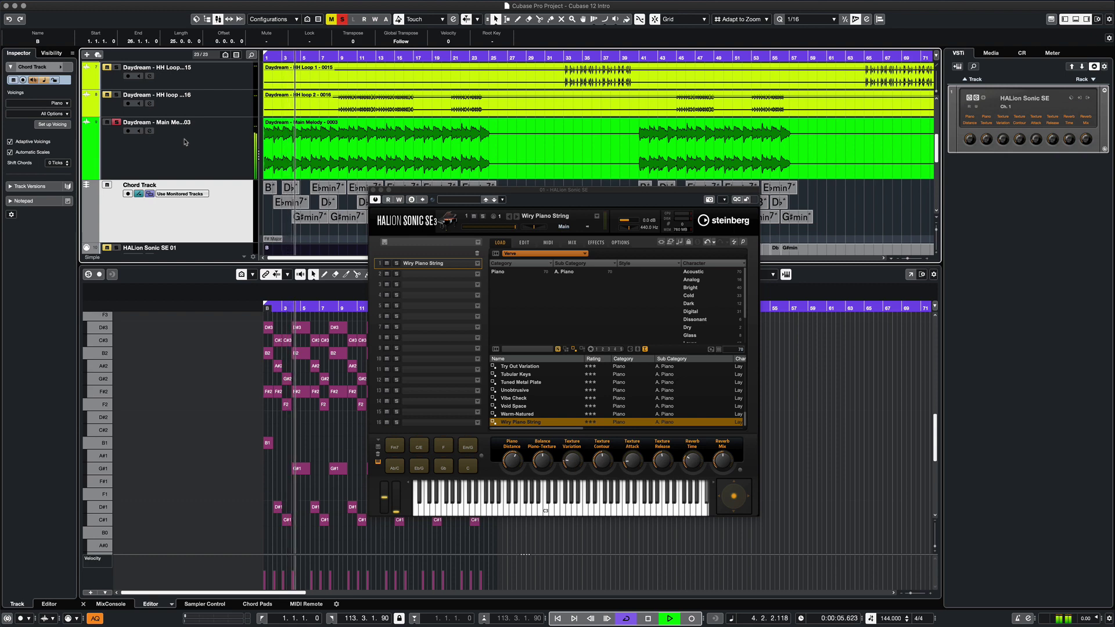
key(space)
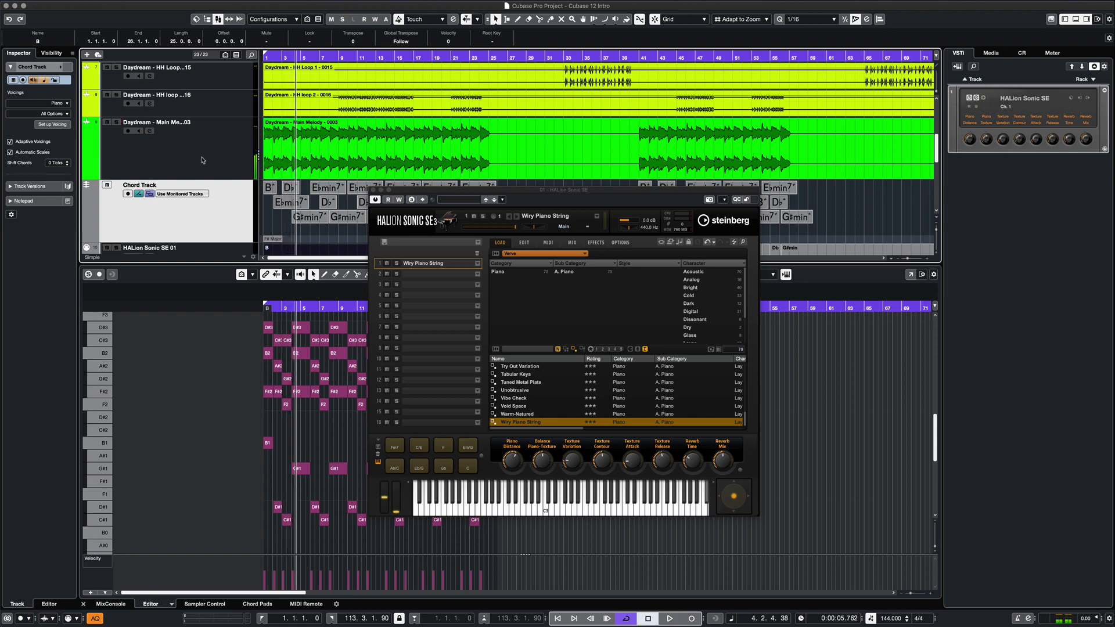
scroll(203, 160, down, 3)
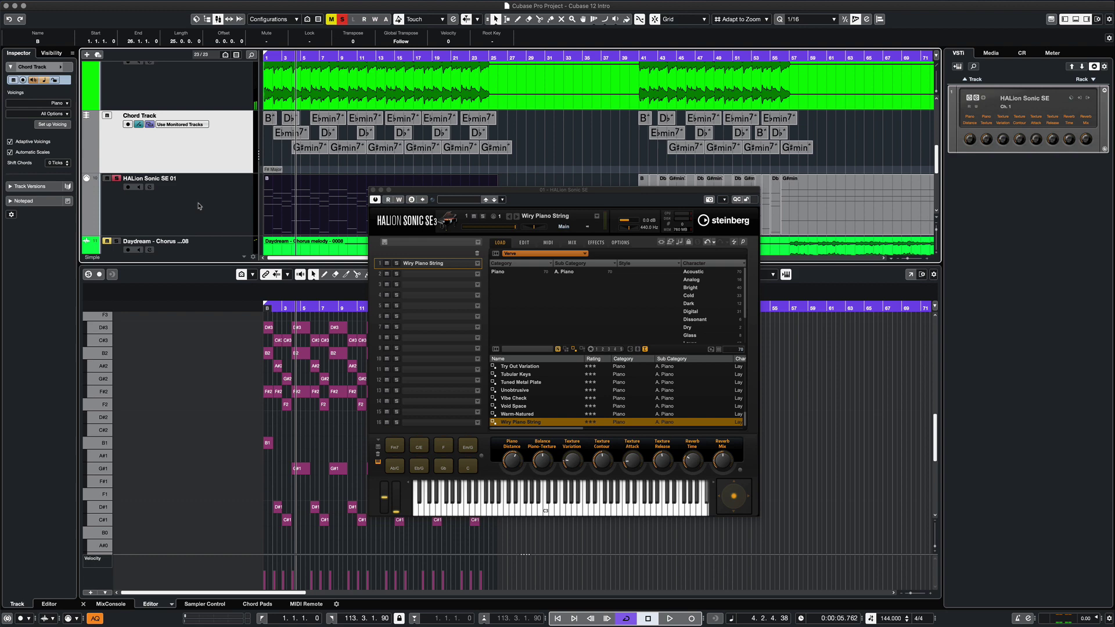
key(Home)
key(space)
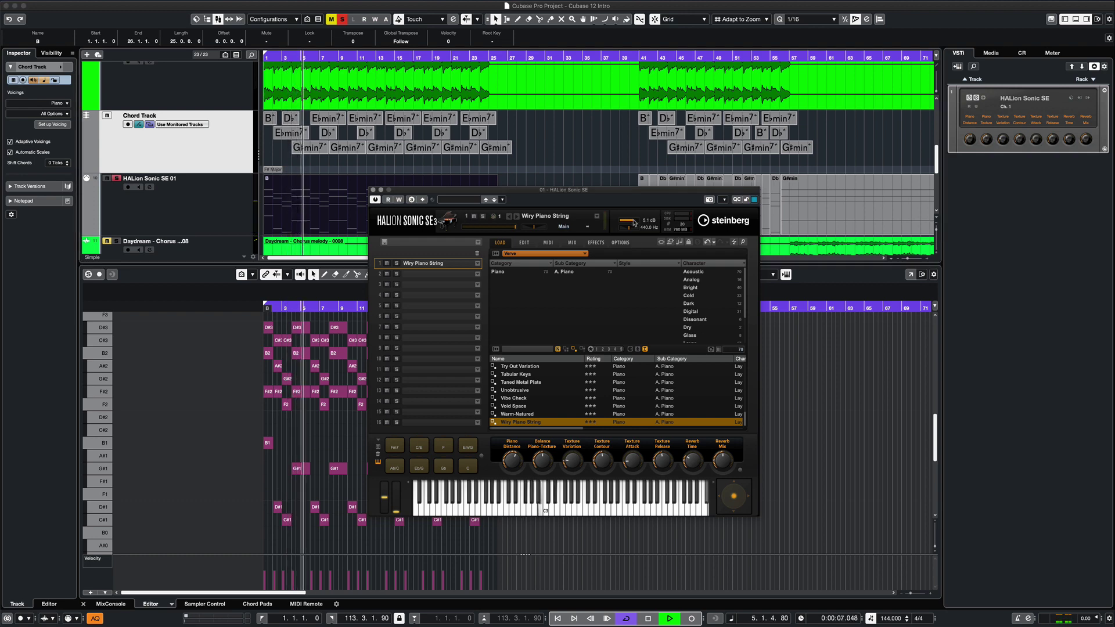
Raise HALion's output level to 5.1 dB and solo the HALion Sonic SE 01 chord track instead.
drag(630, 222, 634, 223)
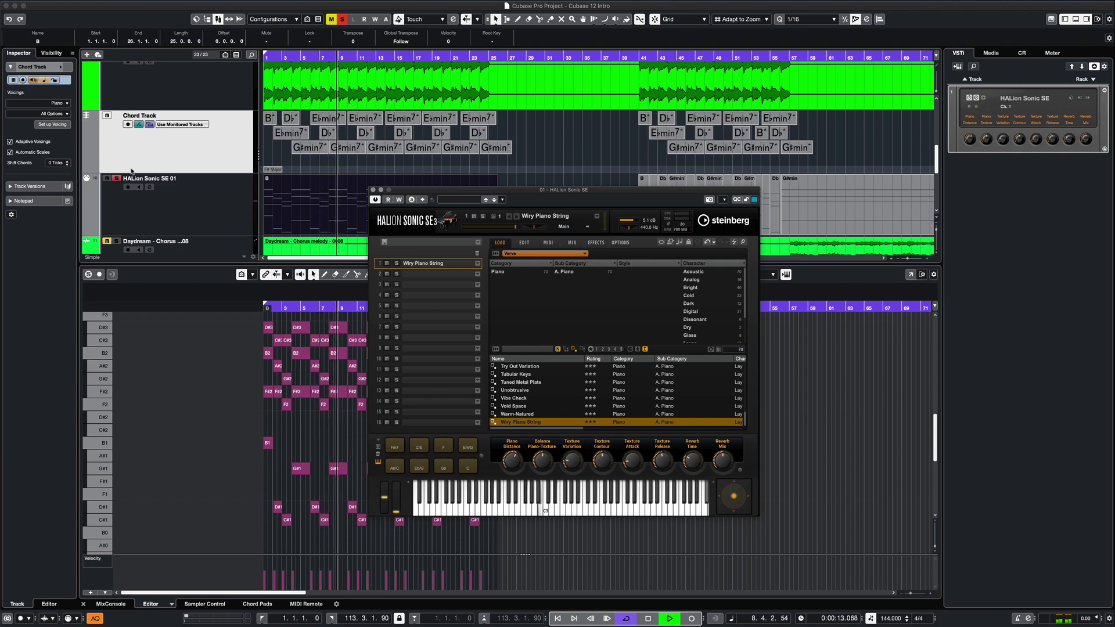
click(116, 178)
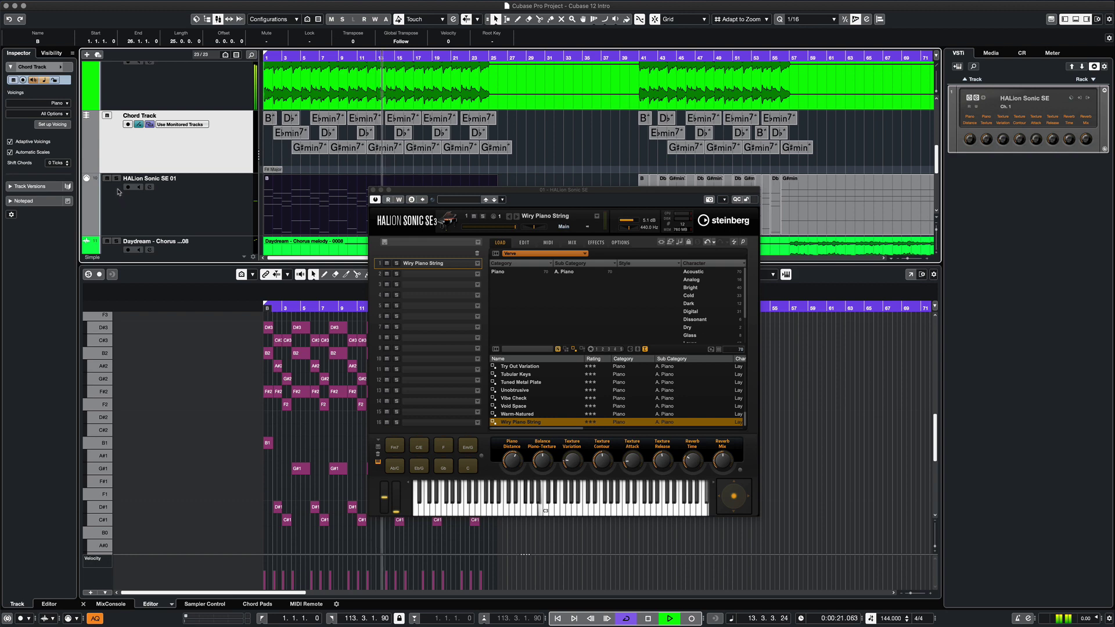
click(117, 179)
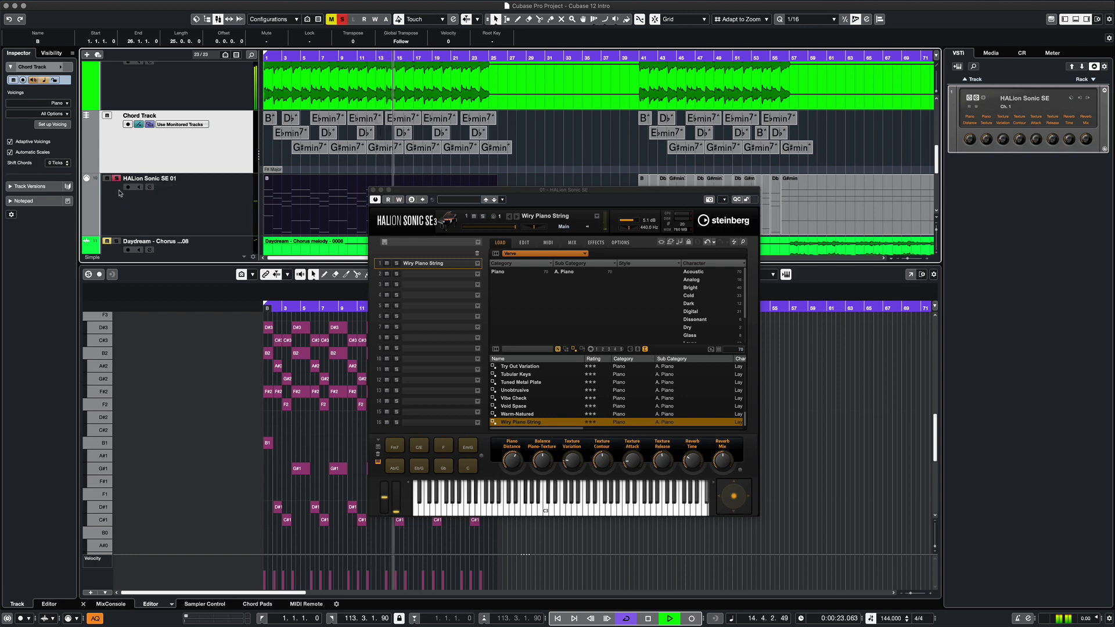
scroll(523, 399, up, 3)
Load the Sweet Dreams piano preset and replay the chords from the start.
click(526, 399)
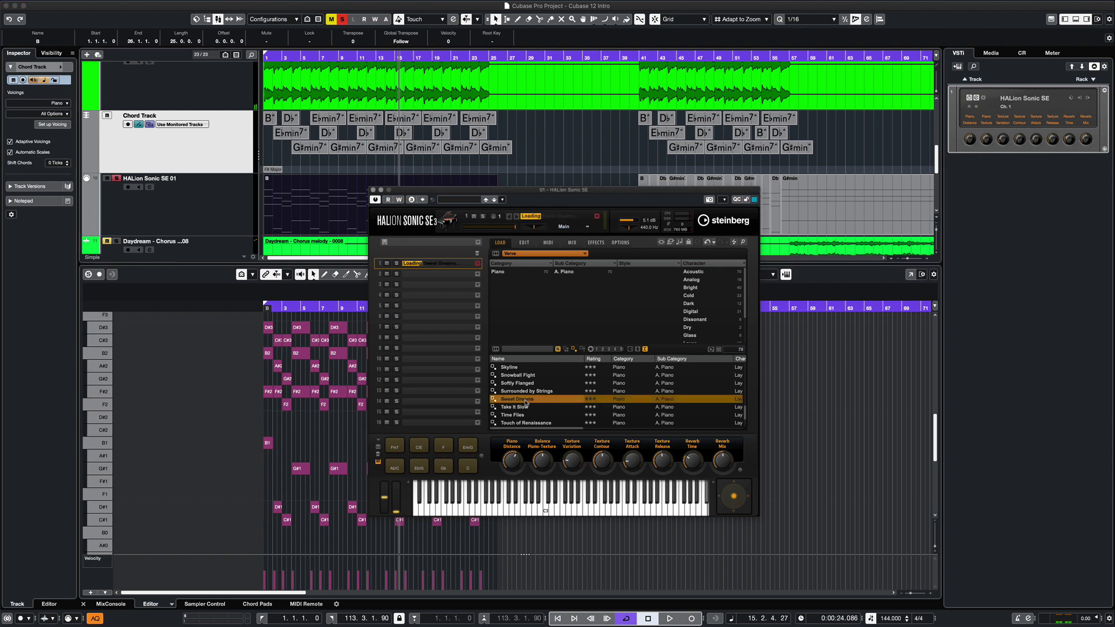
key(space)
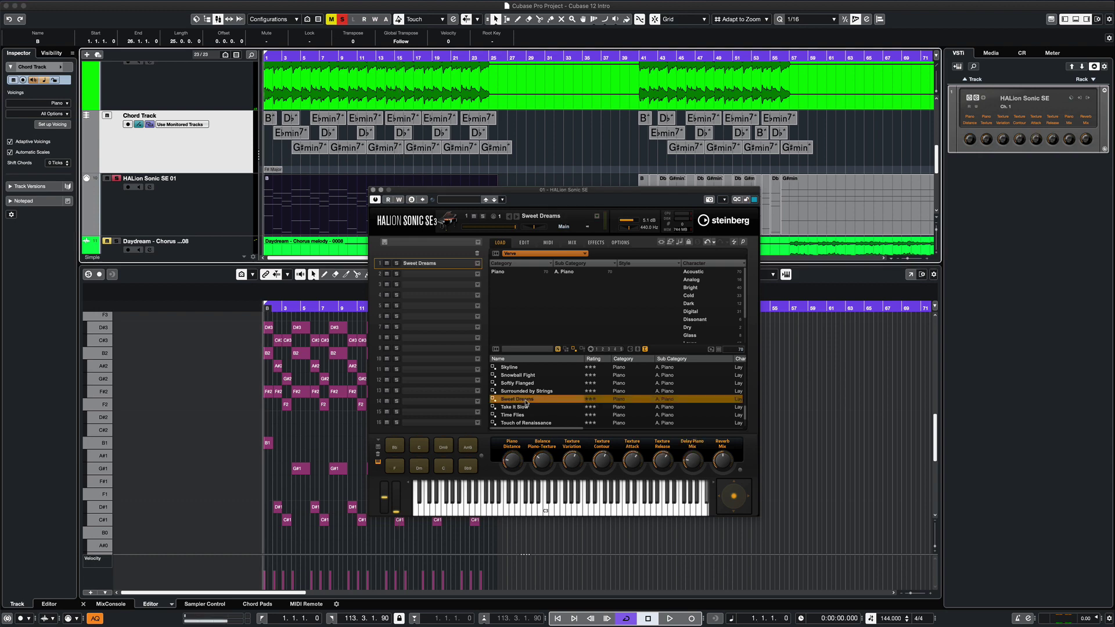
key(space)
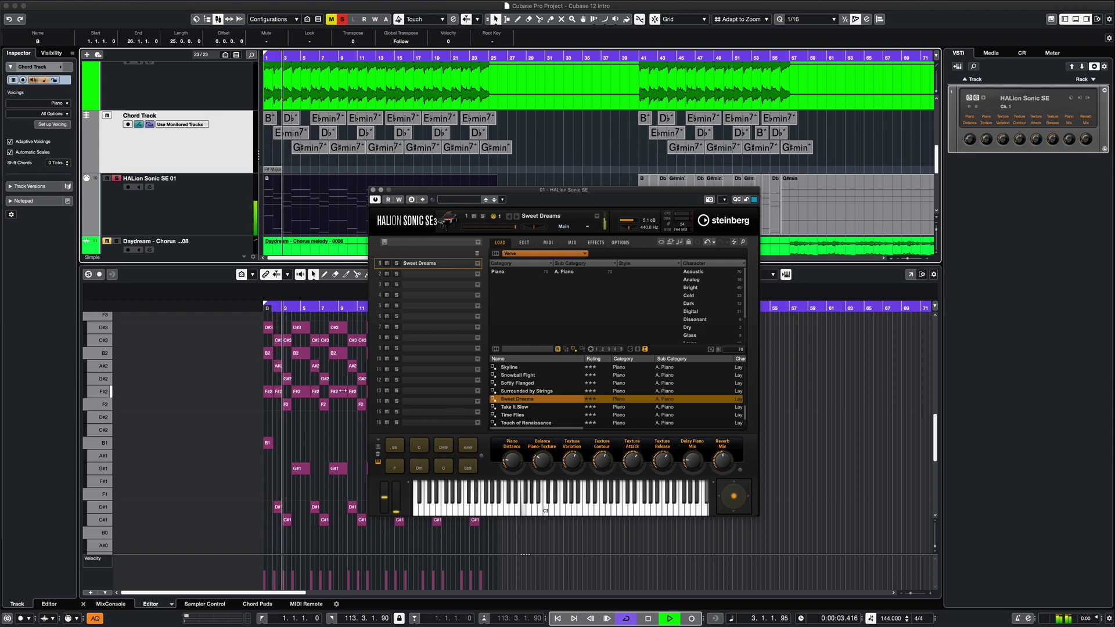
Close the HALion Sonic SE window, then select and deselect the chord notes in the Key Editor.
click(373, 189)
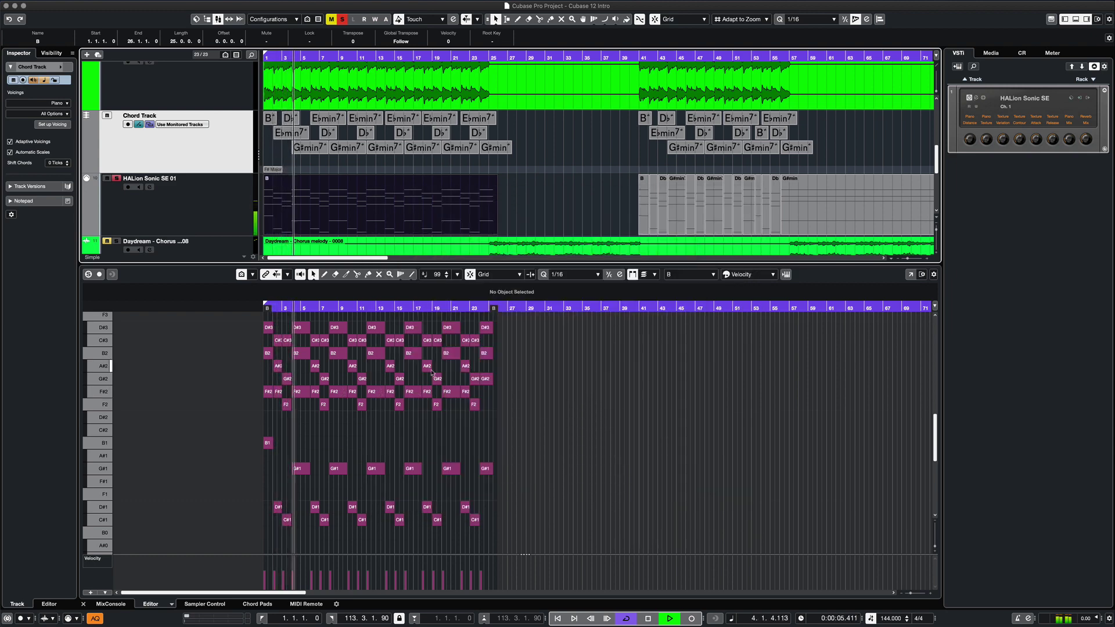
scroll(432, 370, up, 1)
drag(237, 317, 691, 524)
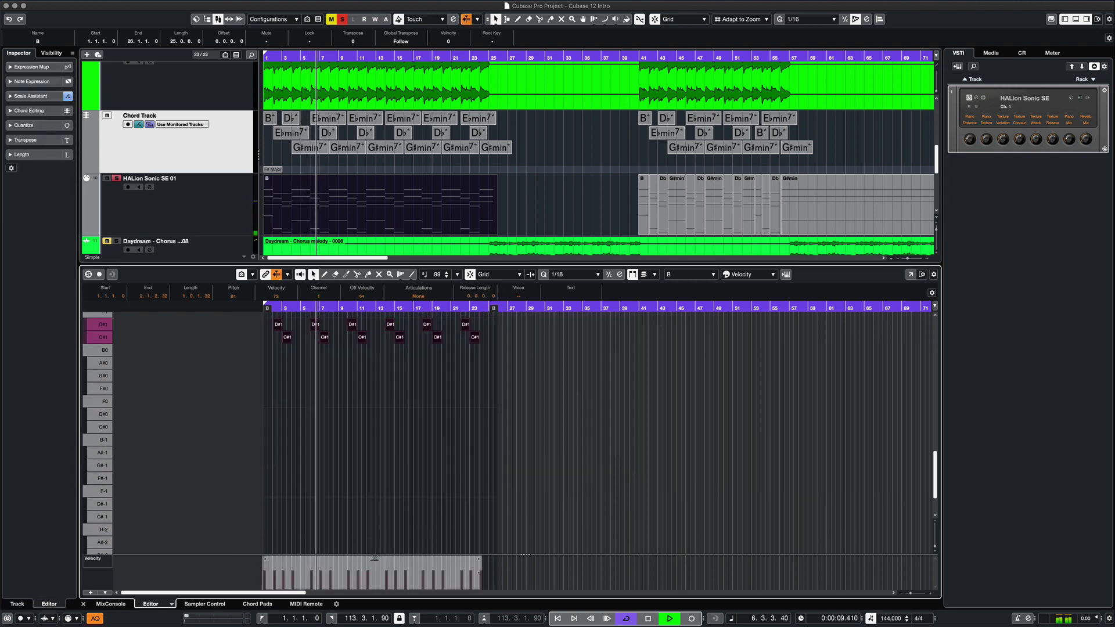
click(441, 502)
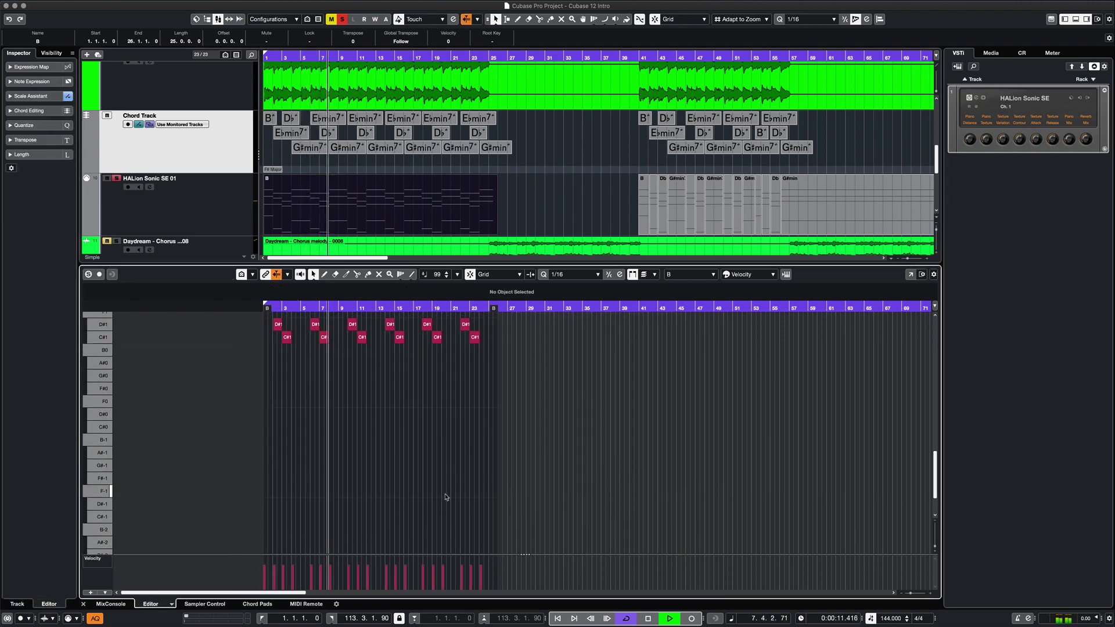
scroll(465, 383, up, 1)
scroll(555, 412, up, 3)
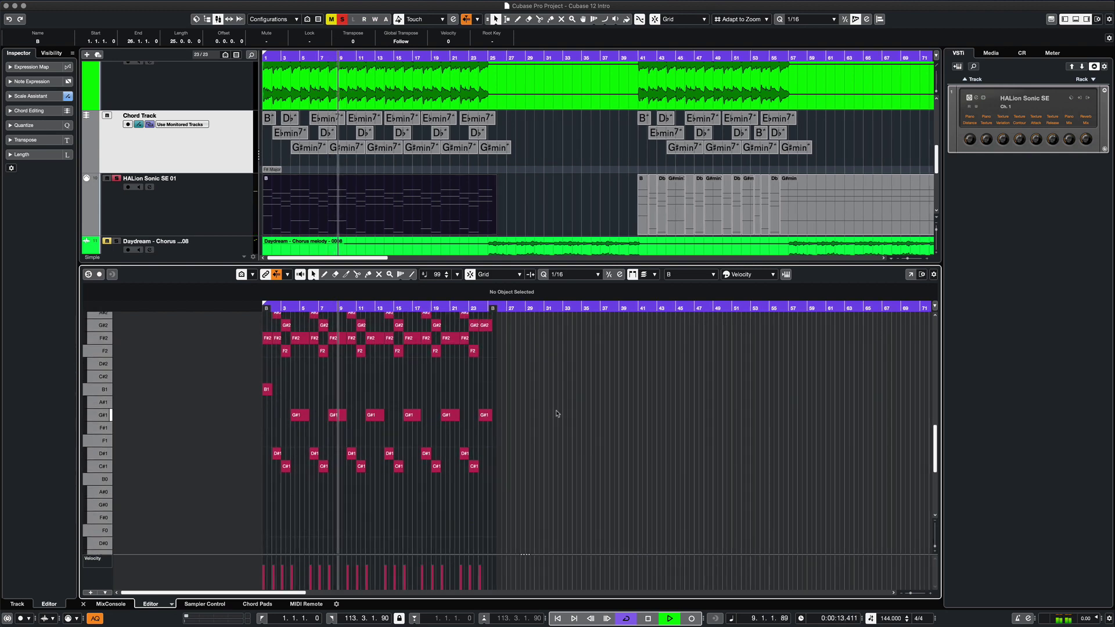
scroll(556, 413, up, 1)
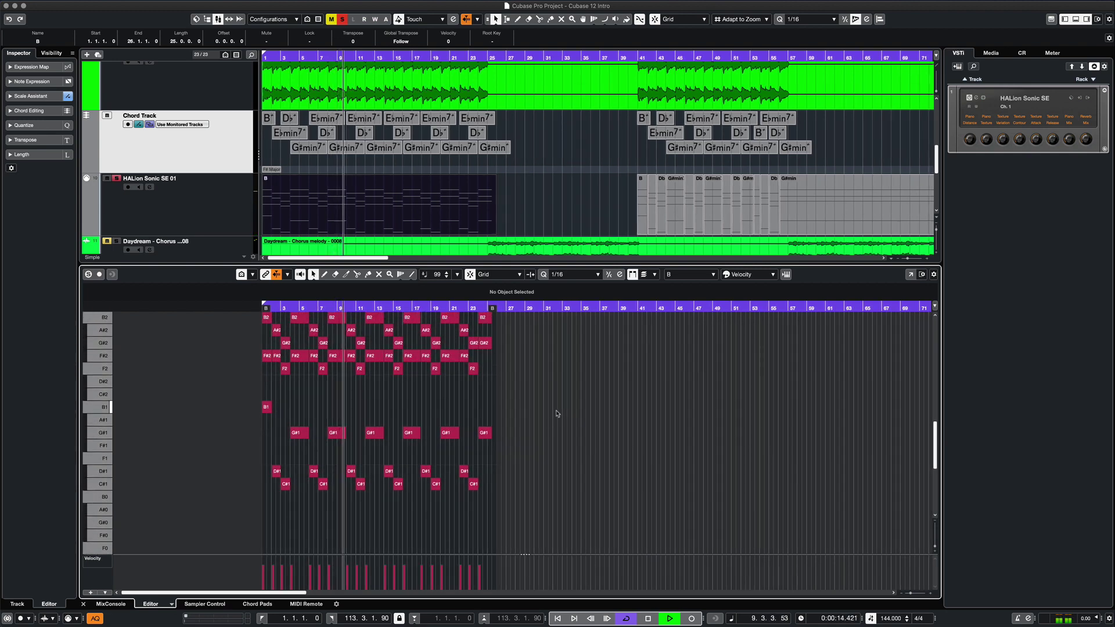
Show the MixConsole below the enlarged track area and open the Chorus melody's FX Modulator presets.
click(976, 99)
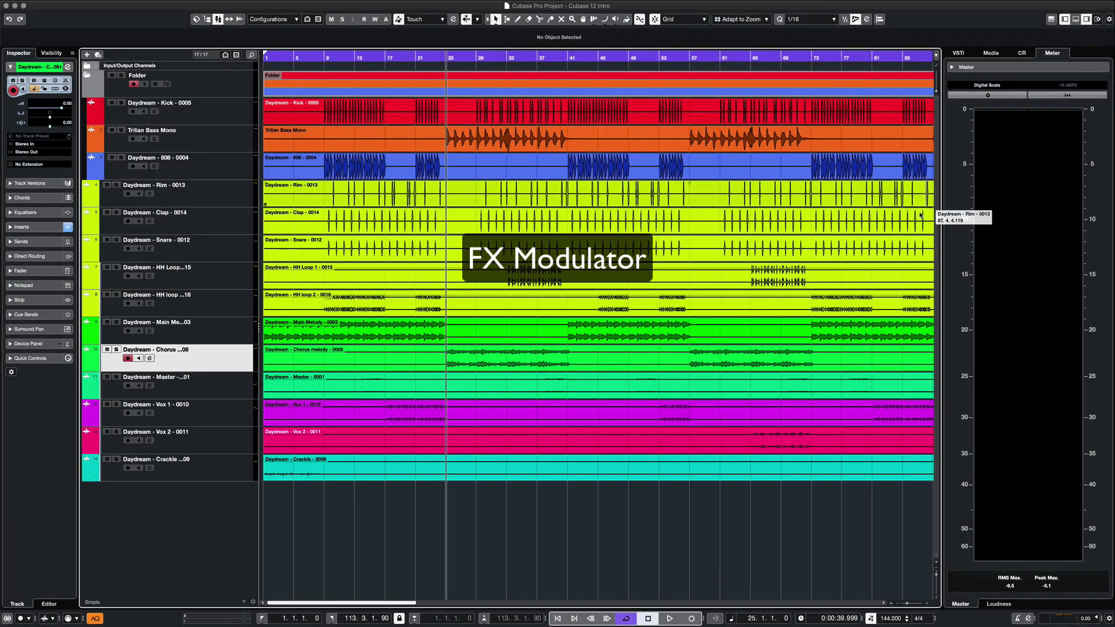
click(1075, 20)
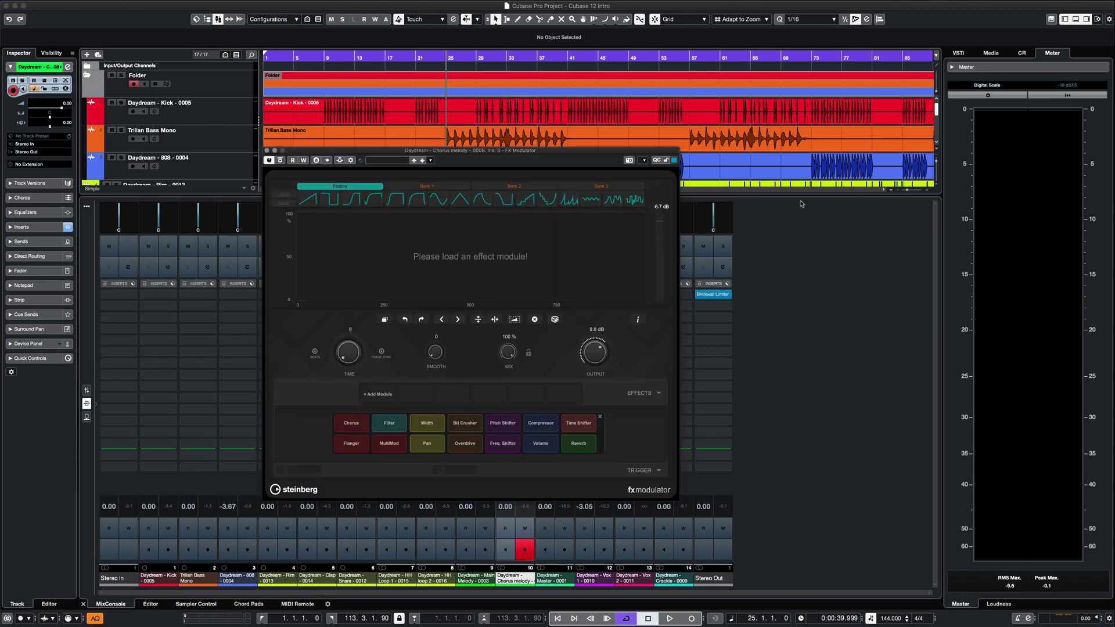
drag(771, 196, 784, 376)
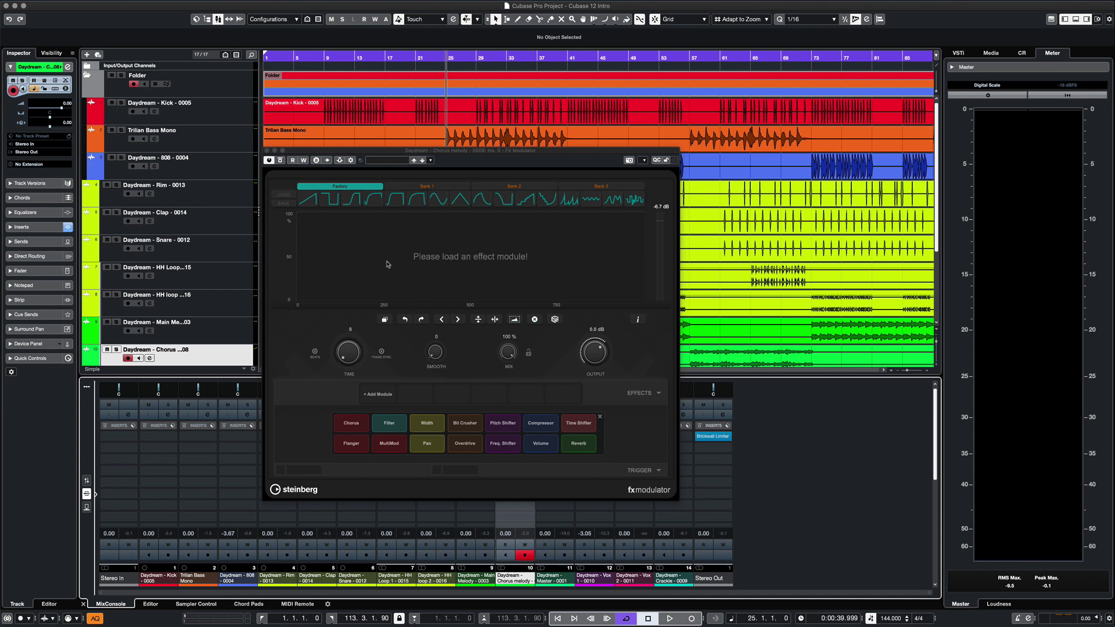
click(390, 162)
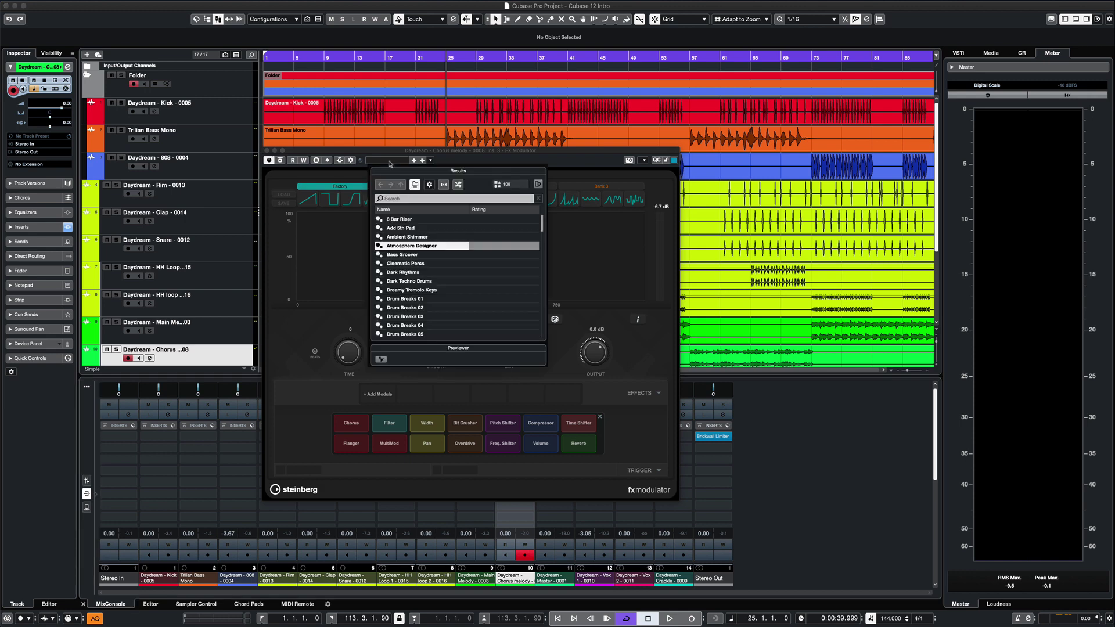
scroll(422, 266, down, 5)
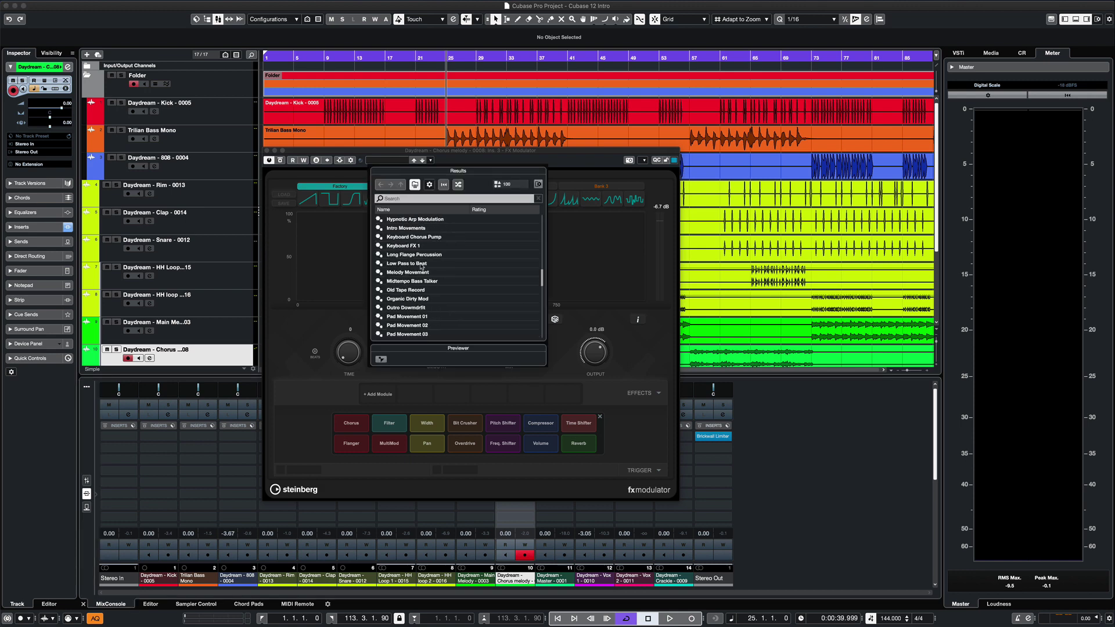
scroll(422, 266, up, 15)
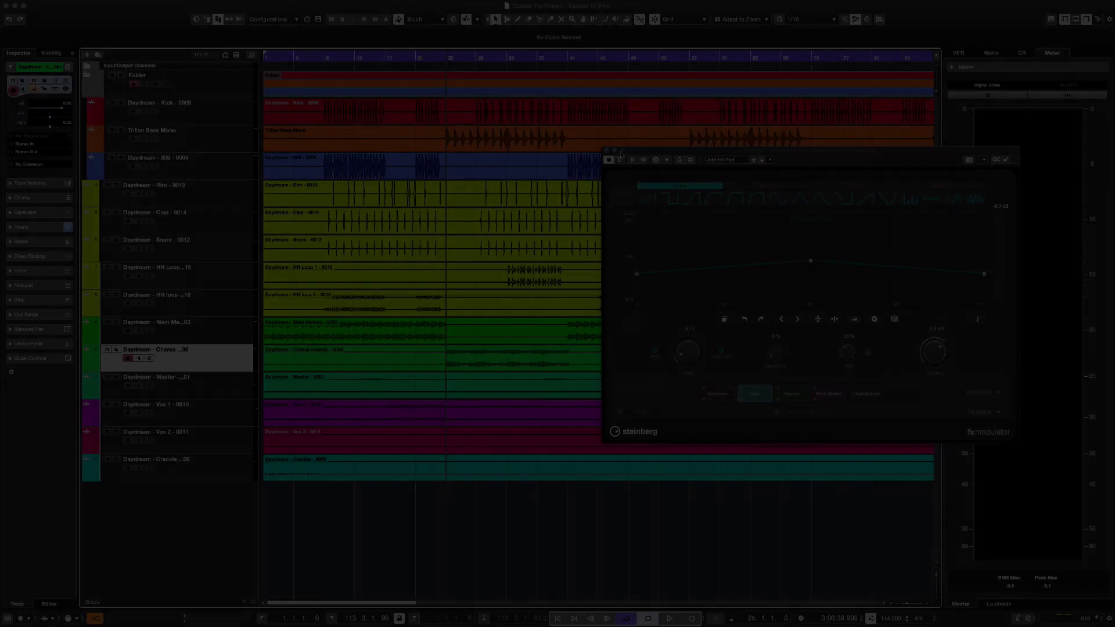
Play, enable FX Modulator, solo the Chorus melody, and peak the frequency curve at 1.0k Hz.
key(space)
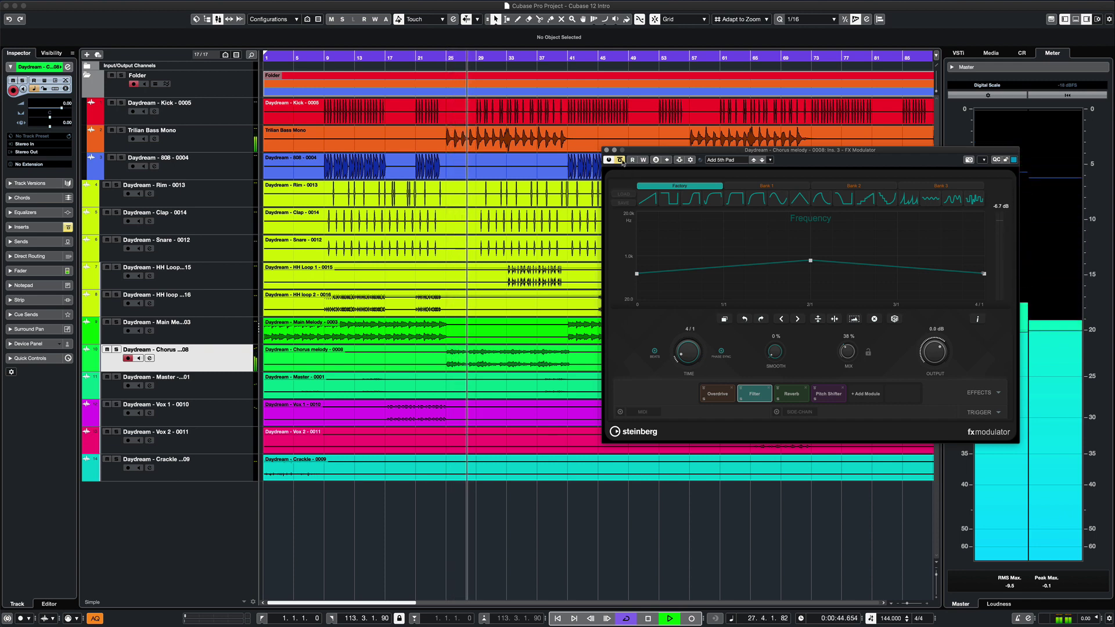
click(620, 161)
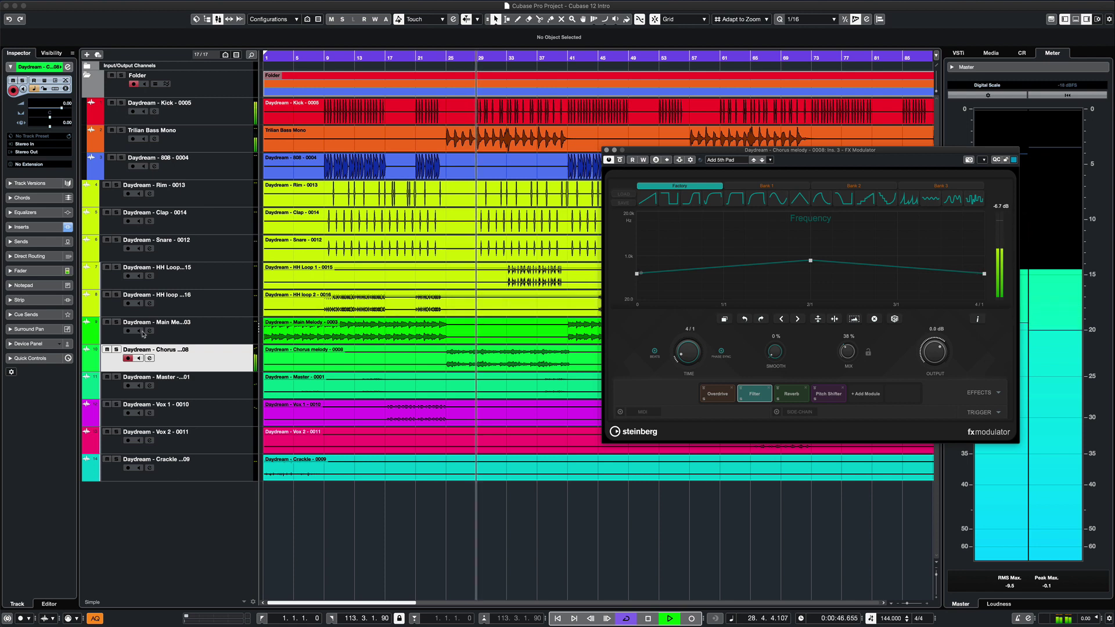
click(116, 350)
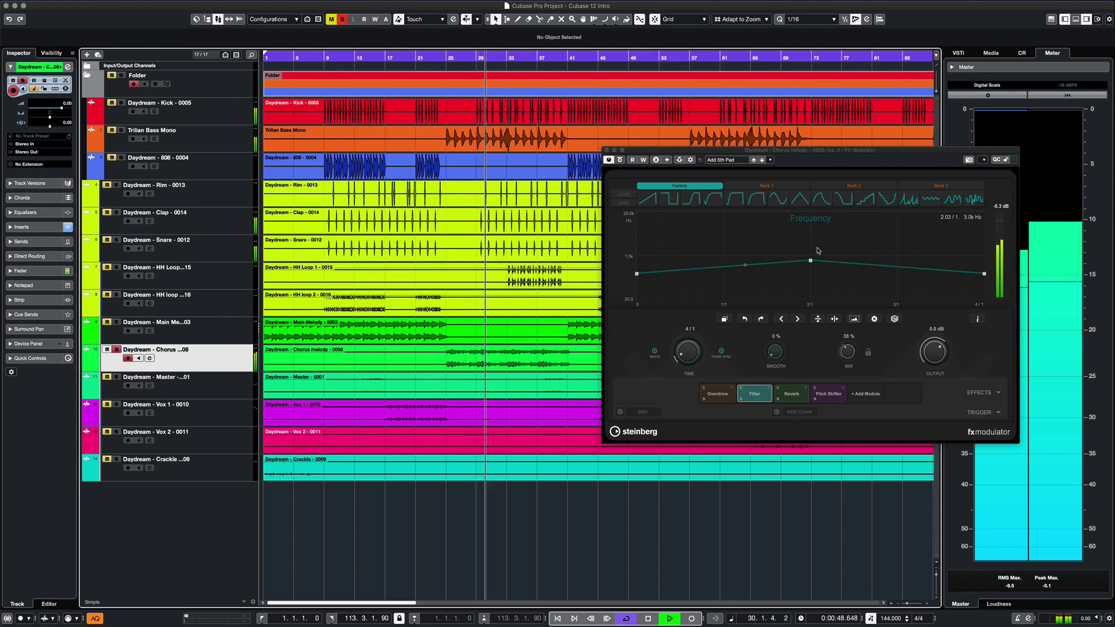
drag(810, 260, 812, 255)
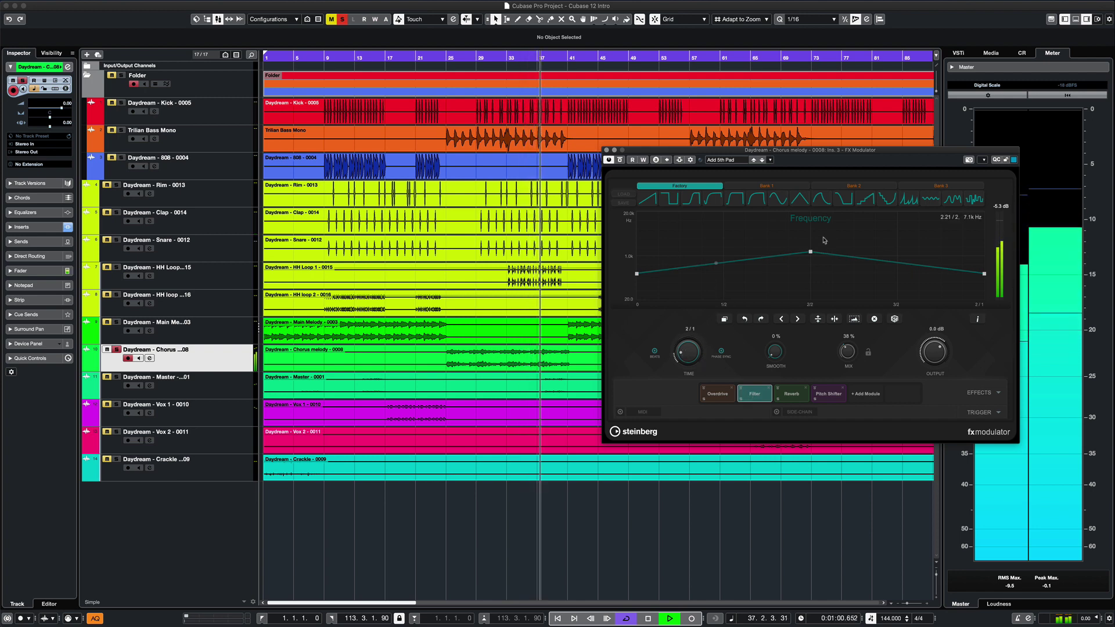
drag(810, 252, 814, 265)
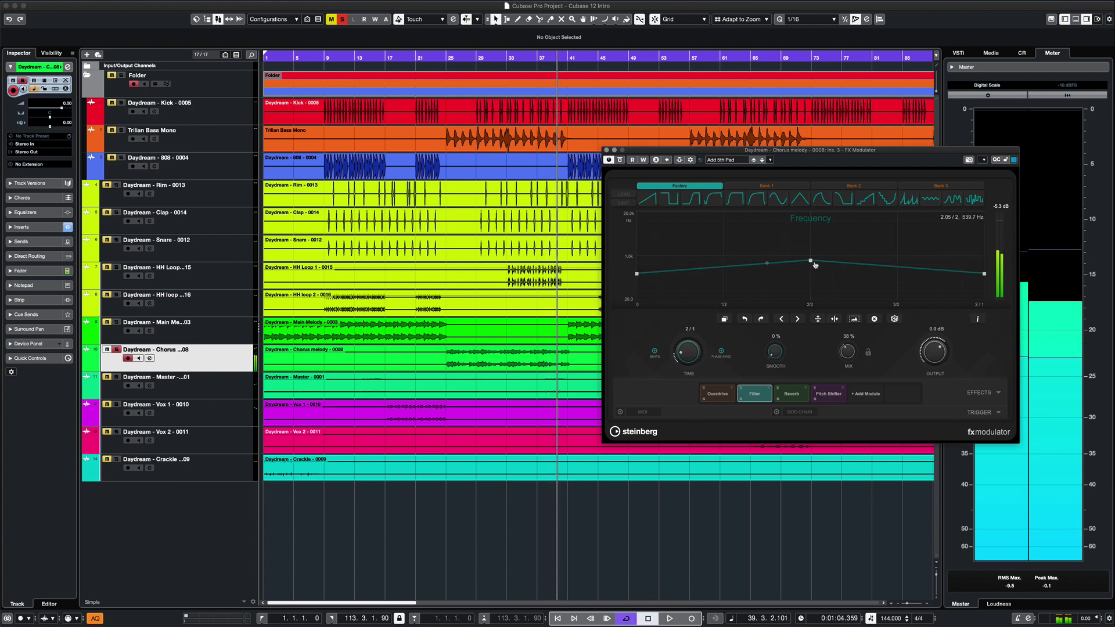
Load the Old Tape Record FX Modulator preset.
click(740, 163)
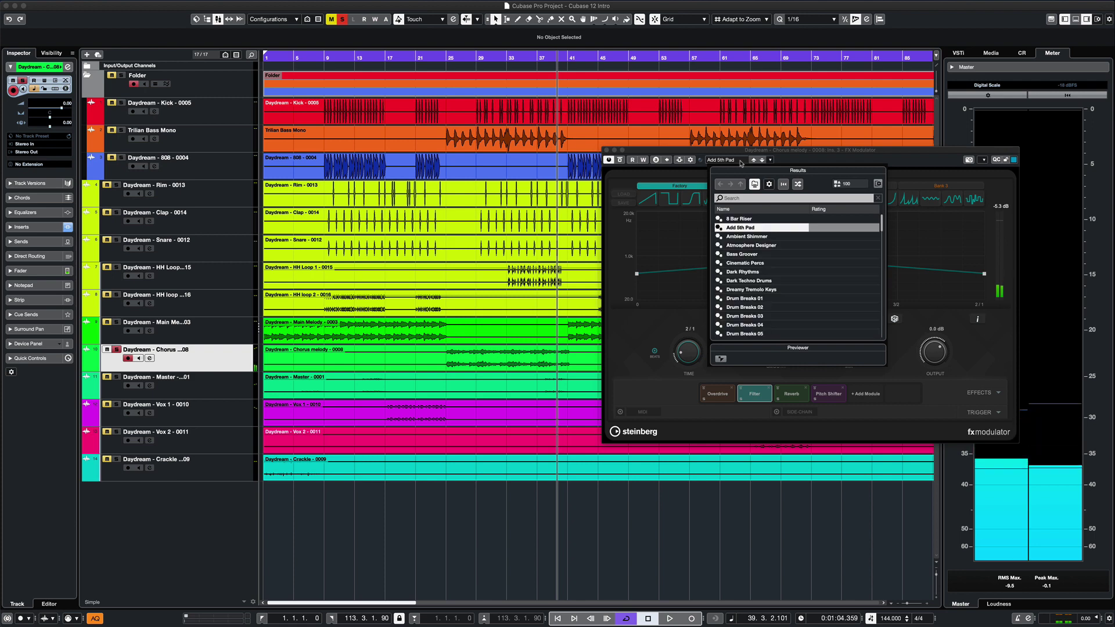
scroll(756, 271, down, 10)
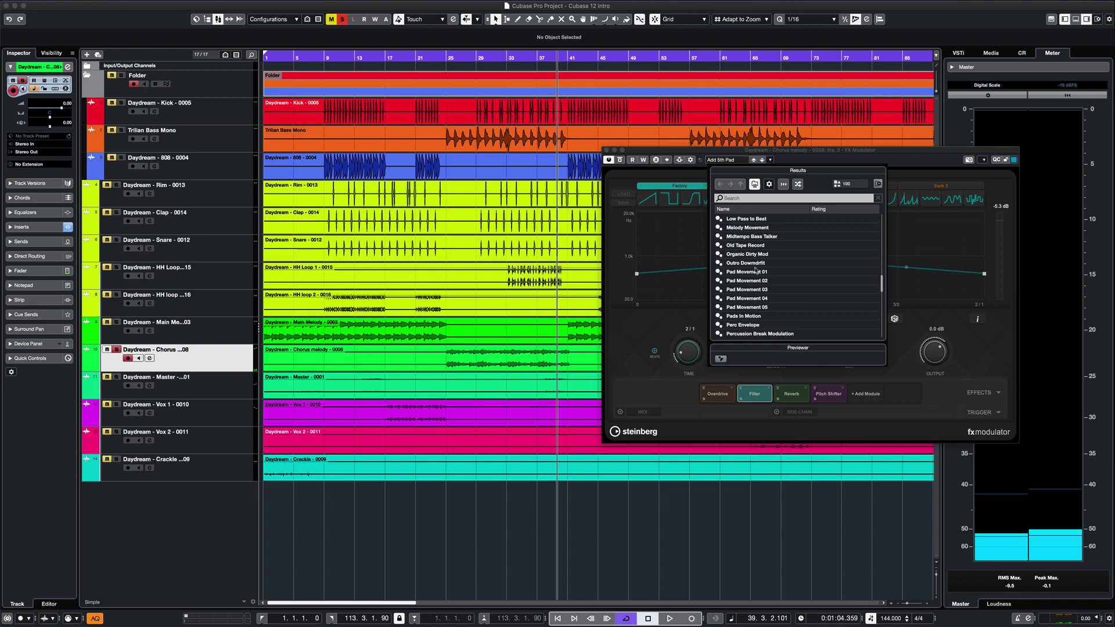
scroll(756, 271, down, 5)
scroll(756, 271, up, 2)
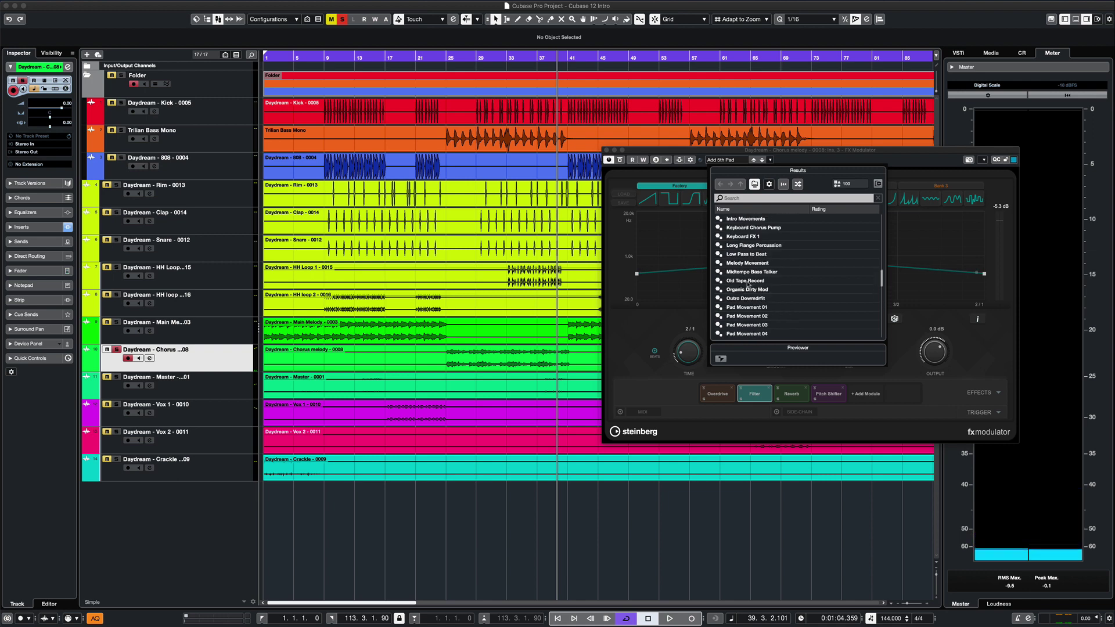
double_click(747, 281)
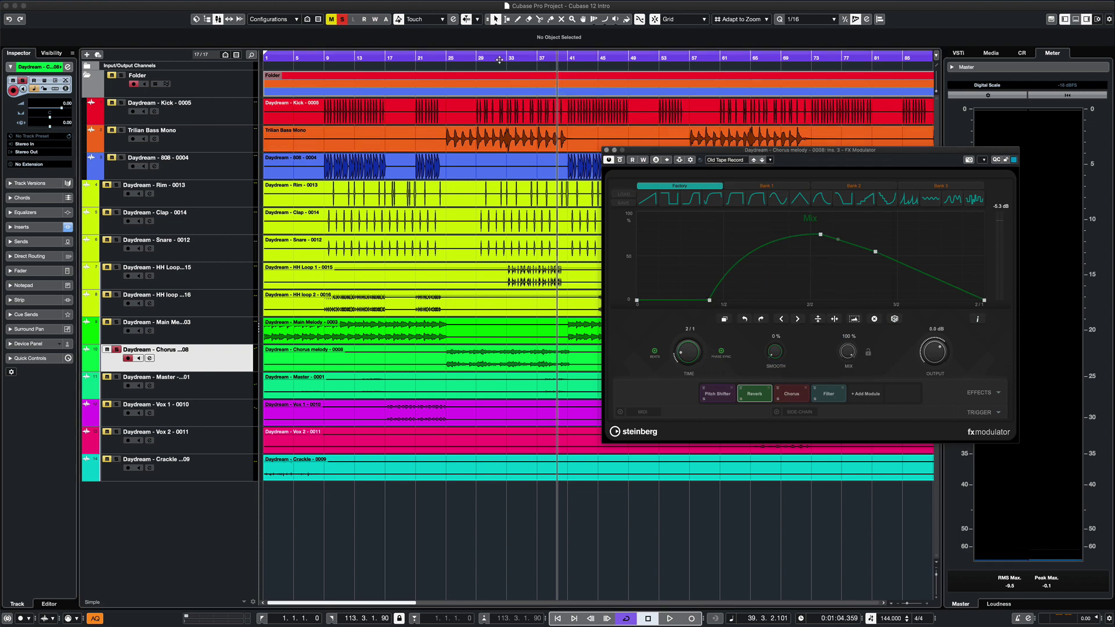
Play from bar 25, shift the Mix curve peak earlier, set time to 4/1, then reopen presets.
click(476, 60)
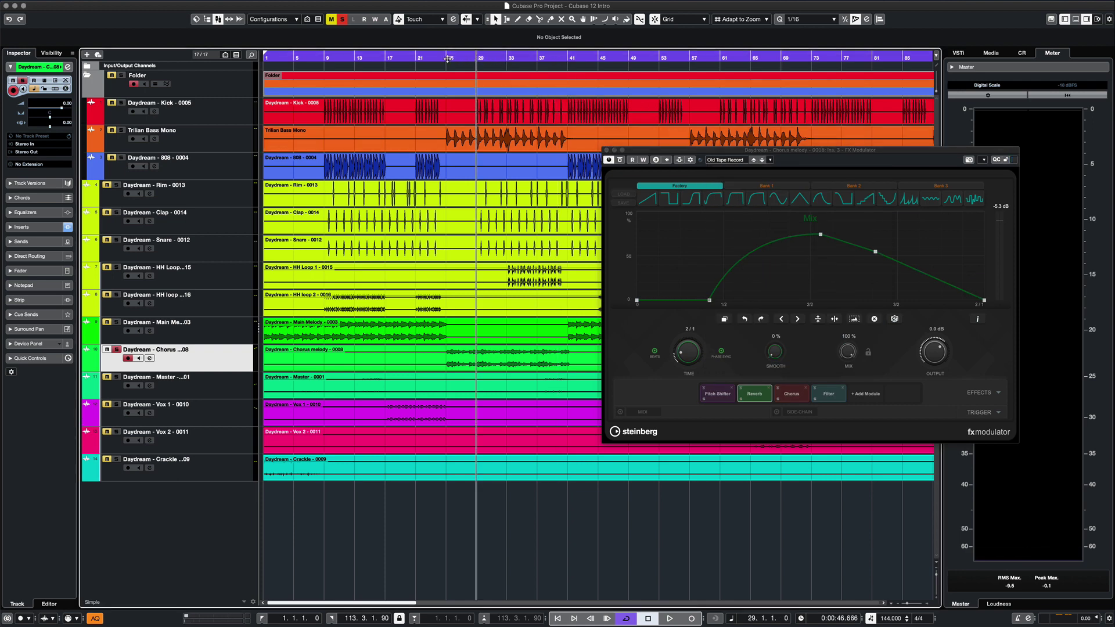
click(448, 59)
key(space)
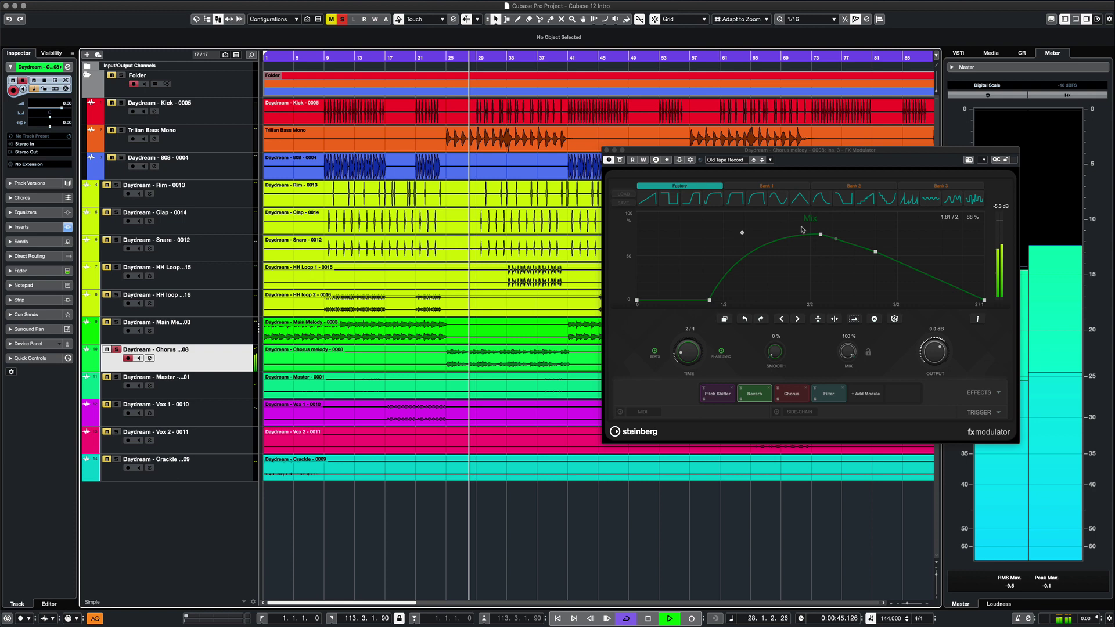
mouse_move(820, 234)
mouse_down()
mouse_move(805, 238)
mouse_move(811, 249)
mouse_up()
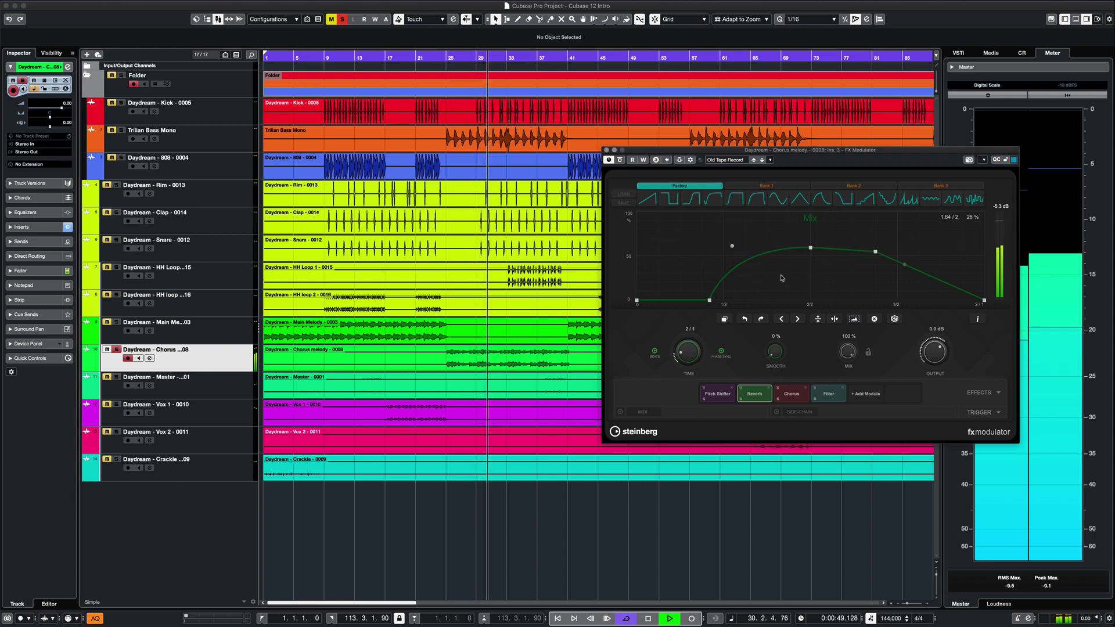
scroll(687, 353, up, 1)
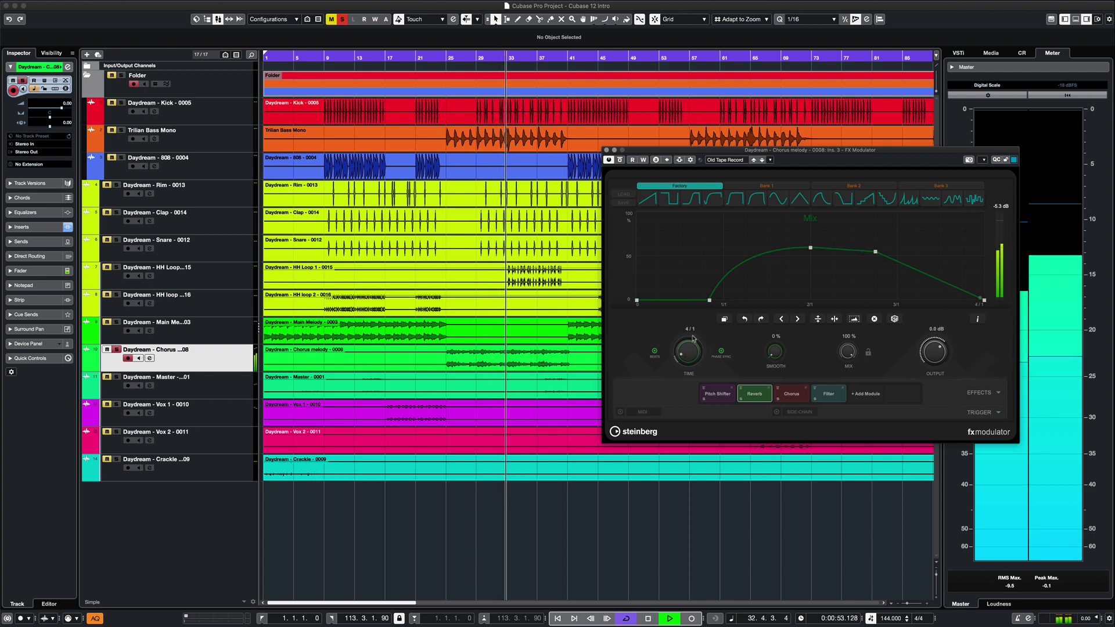
key(space)
click(741, 160)
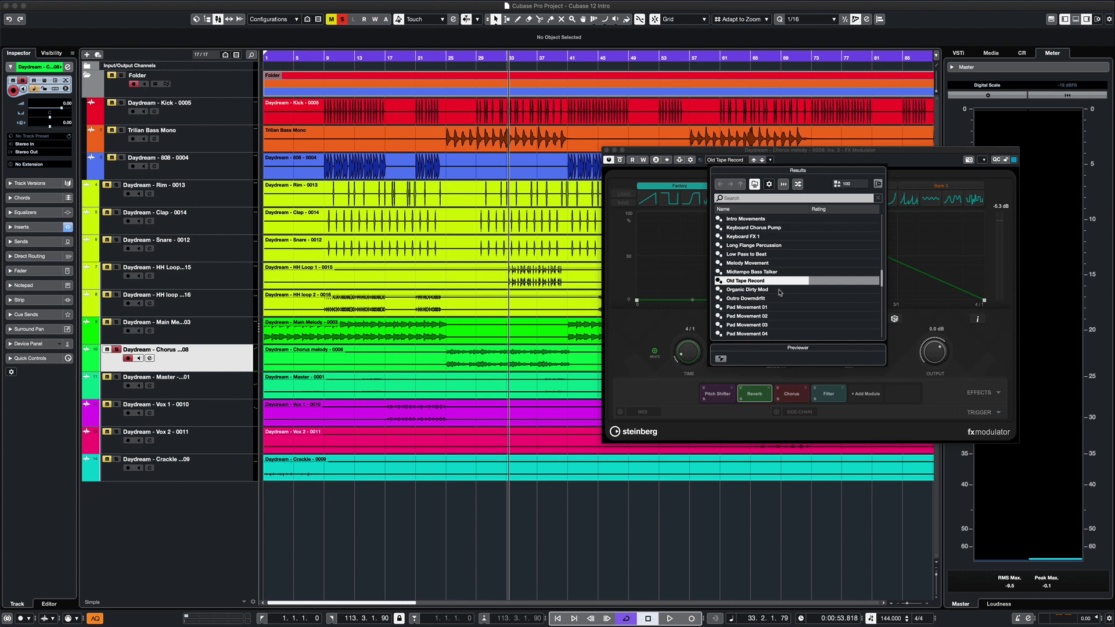
Load the Keyboard Chorus Pump preset and return playback to bar 25.
scroll(779, 292, up, 2)
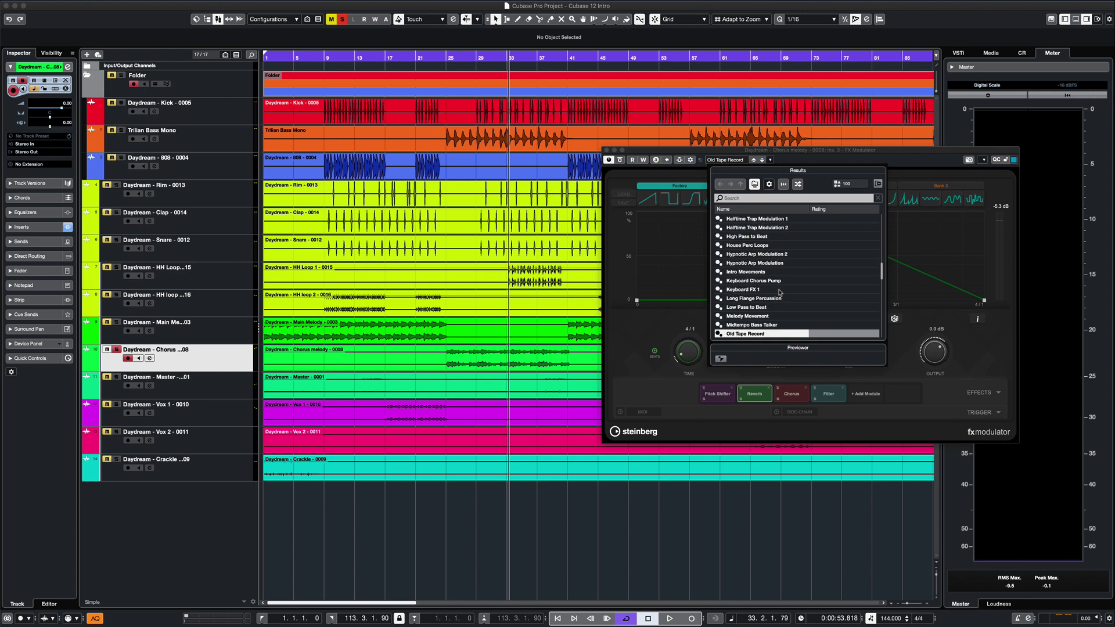
scroll(779, 292, down, 1)
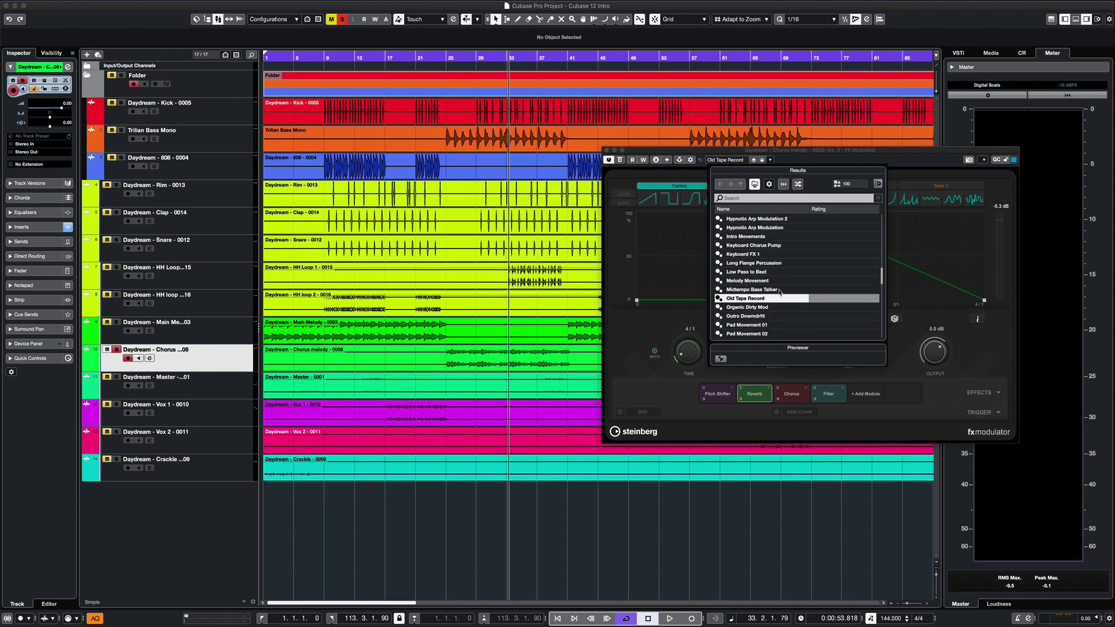
double_click(768, 246)
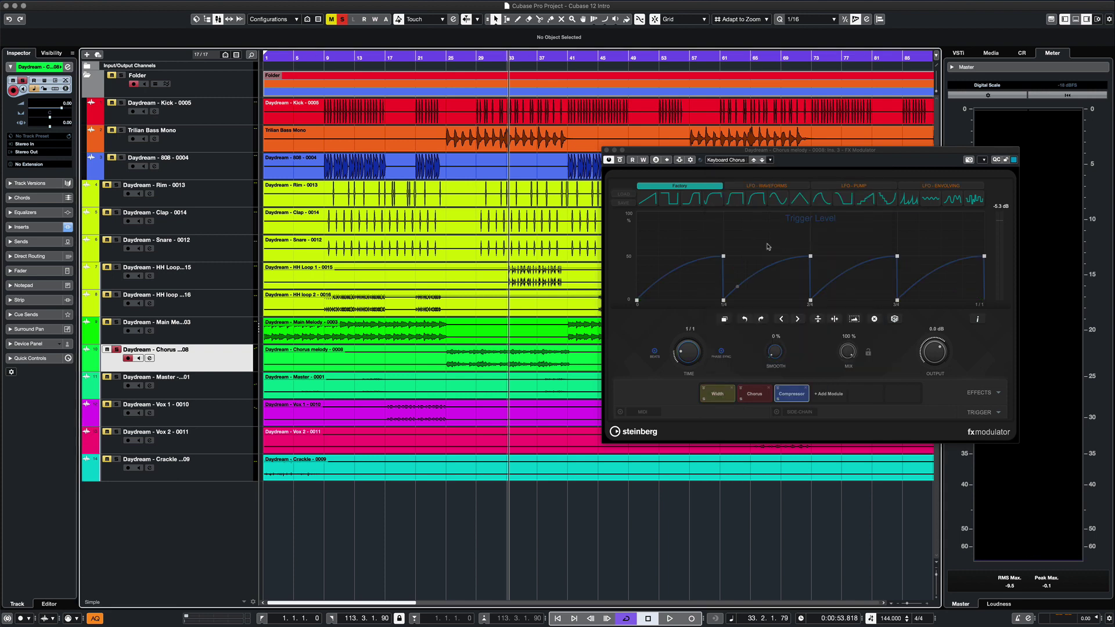
click(445, 58)
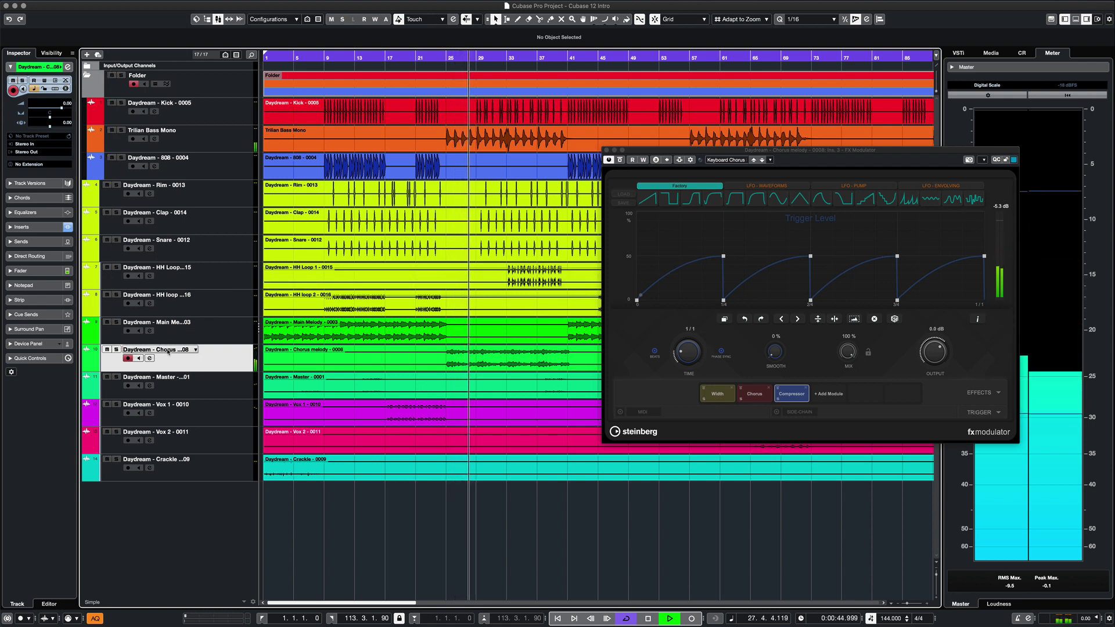
Unsolo the Chorus melody and set Smooth to 13% and Output to 2.2 dB.
key(s)
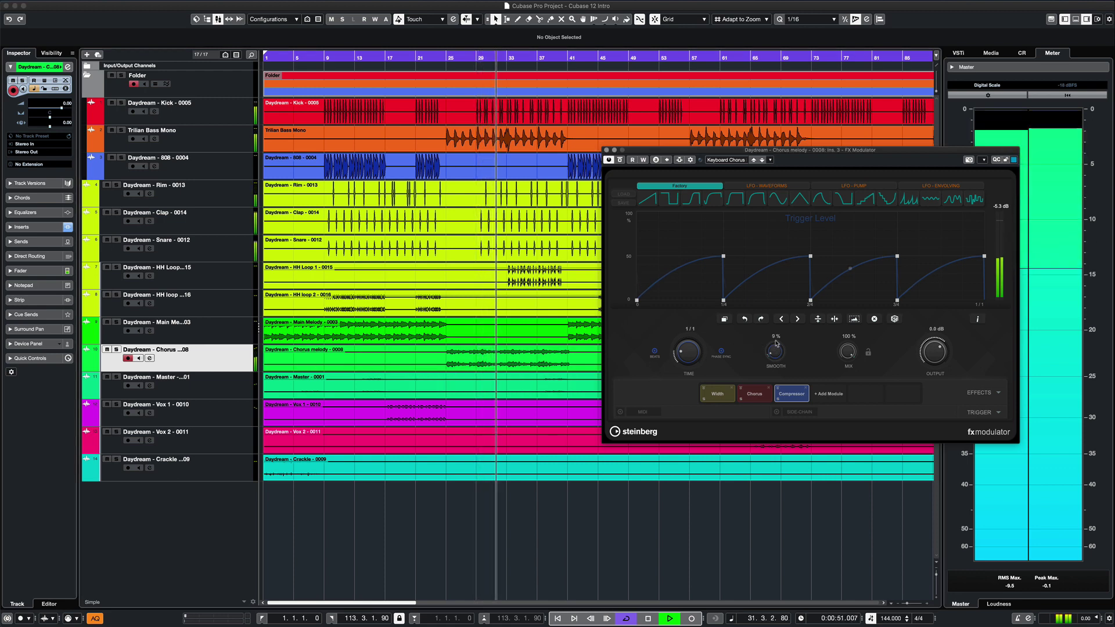
drag(775, 352, 780, 343)
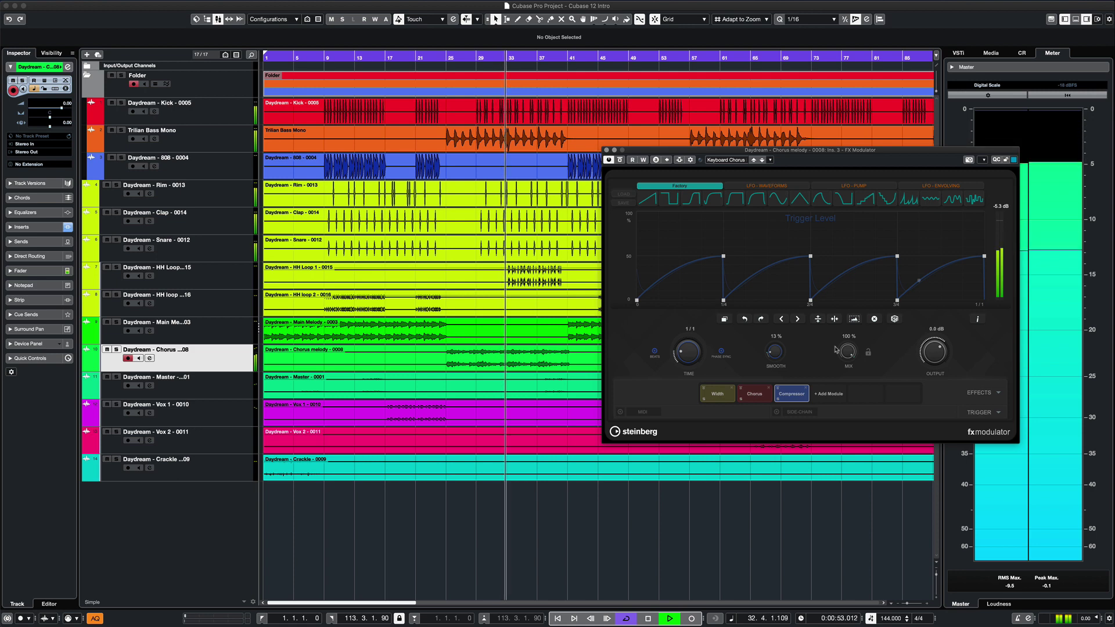
drag(933, 351, 932, 346)
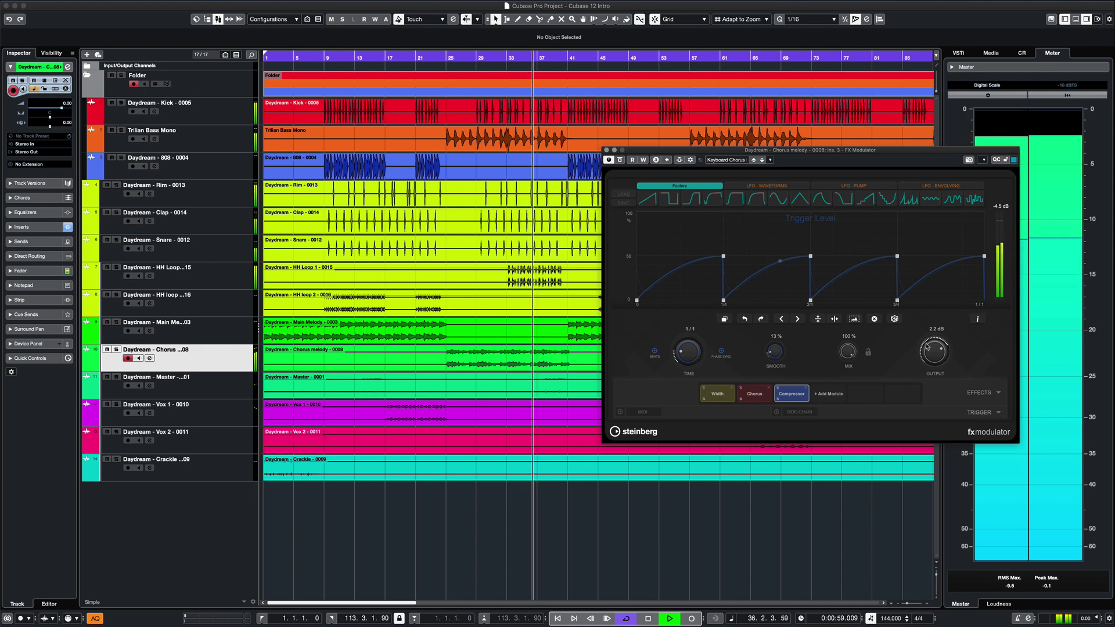
Load the High Pass to Beat FX Modulator preset and return playback to bar 25.
click(728, 160)
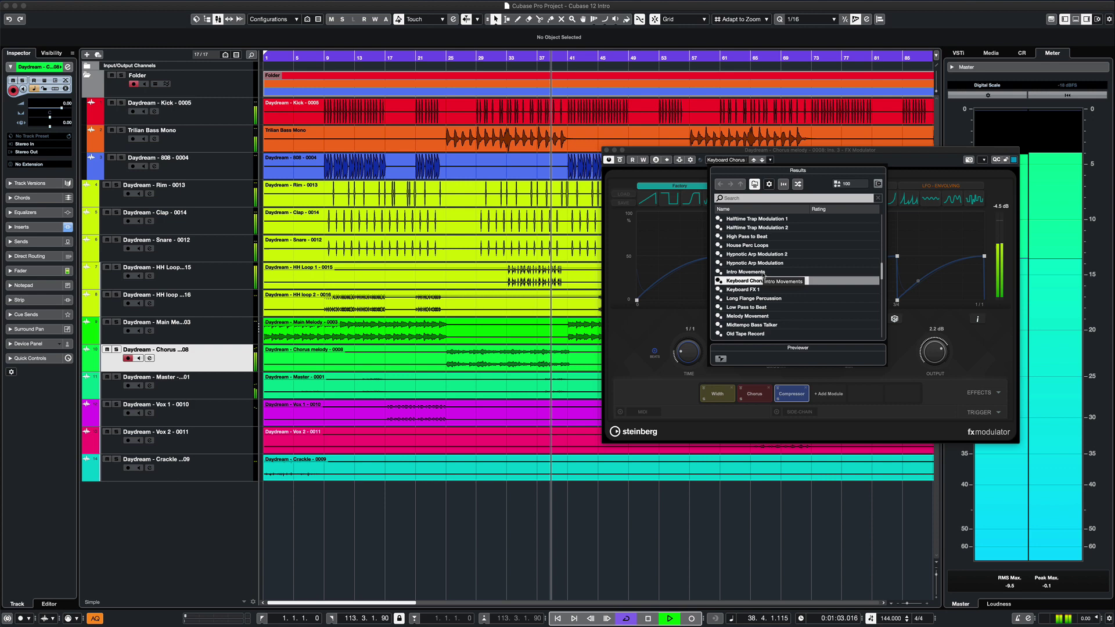
double_click(753, 237)
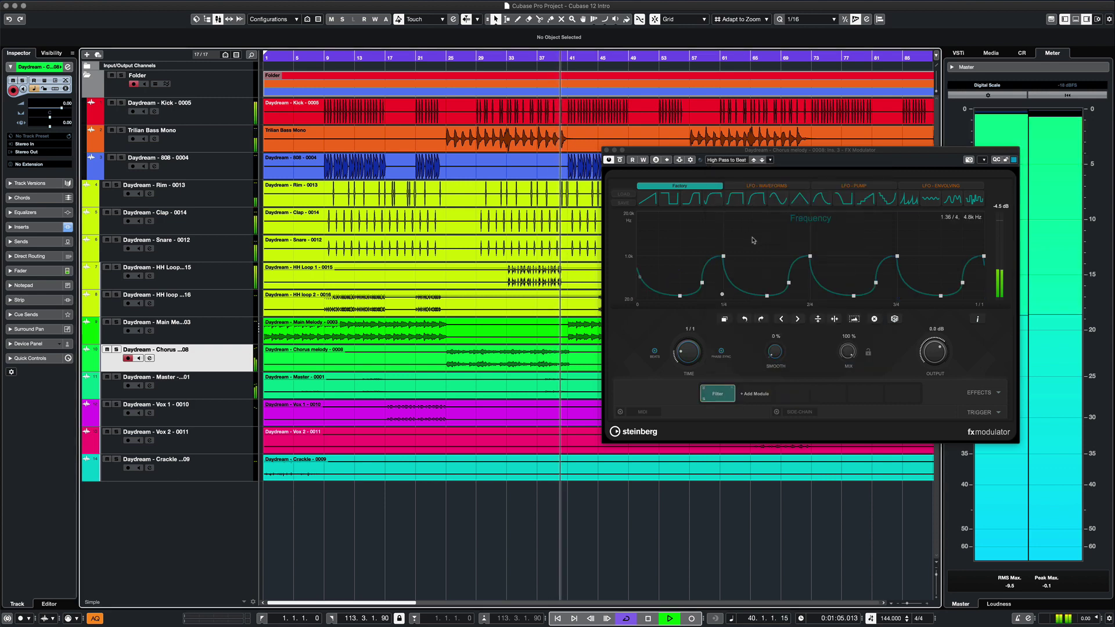
click(446, 57)
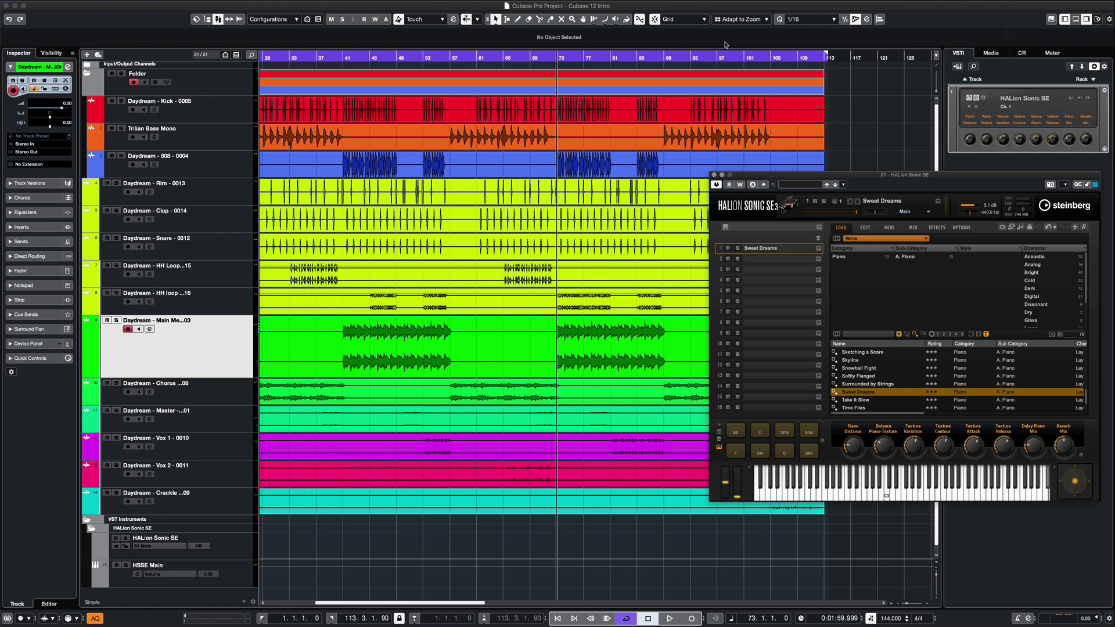
Play the project and center the HALion Sonic SE window to browse its Verve piano presets.
key(space)
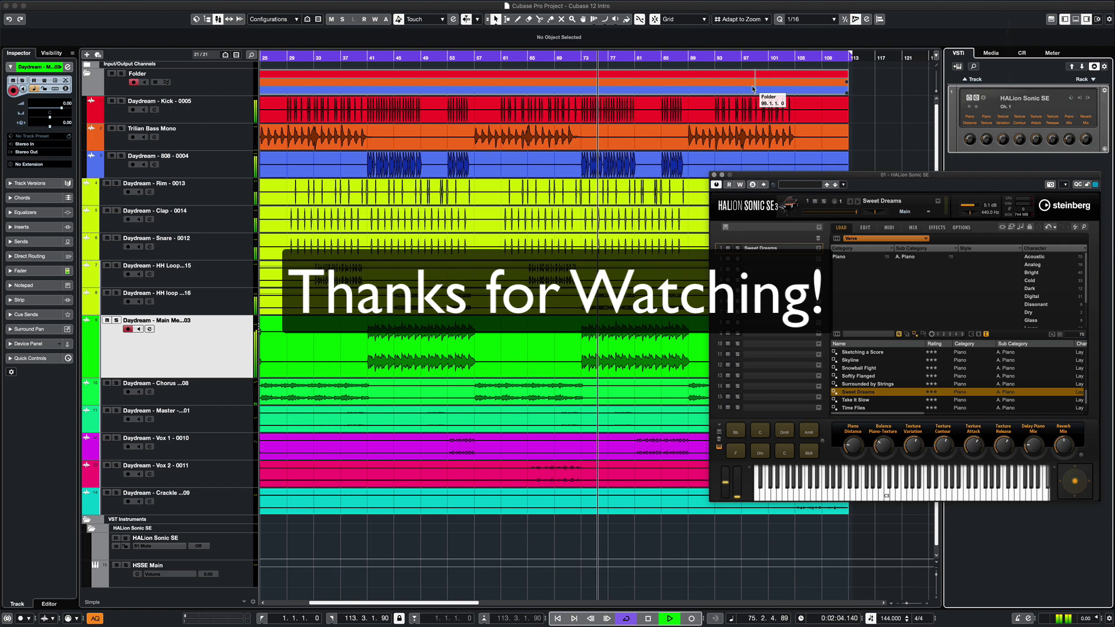
scroll(614, 239, up, 3)
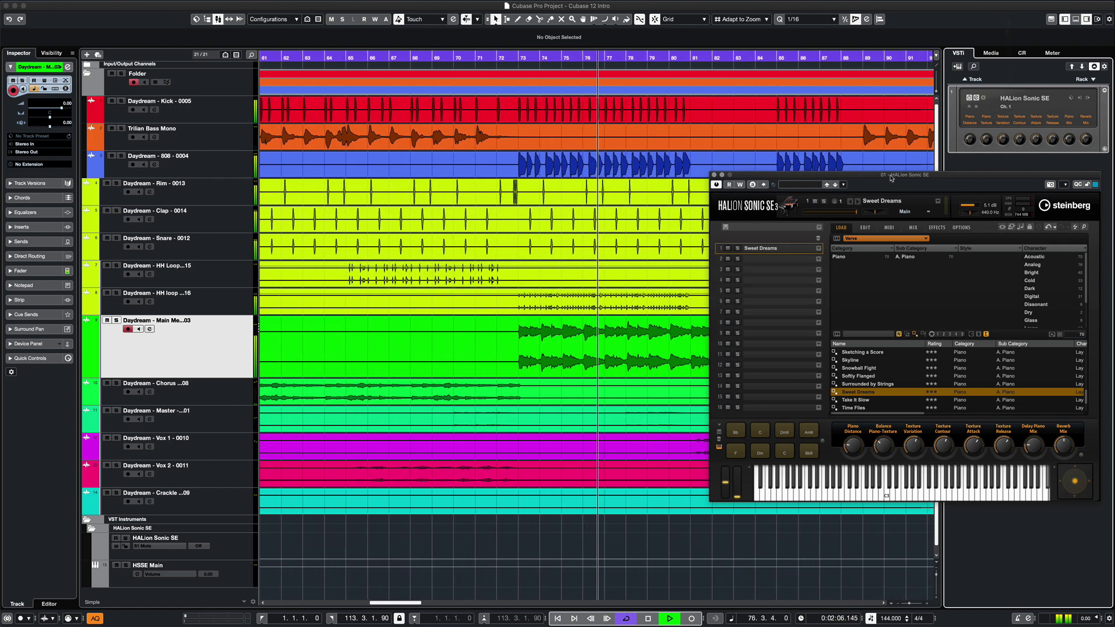
drag(879, 174, 529, 120)
scroll(526, 317, up, 10)
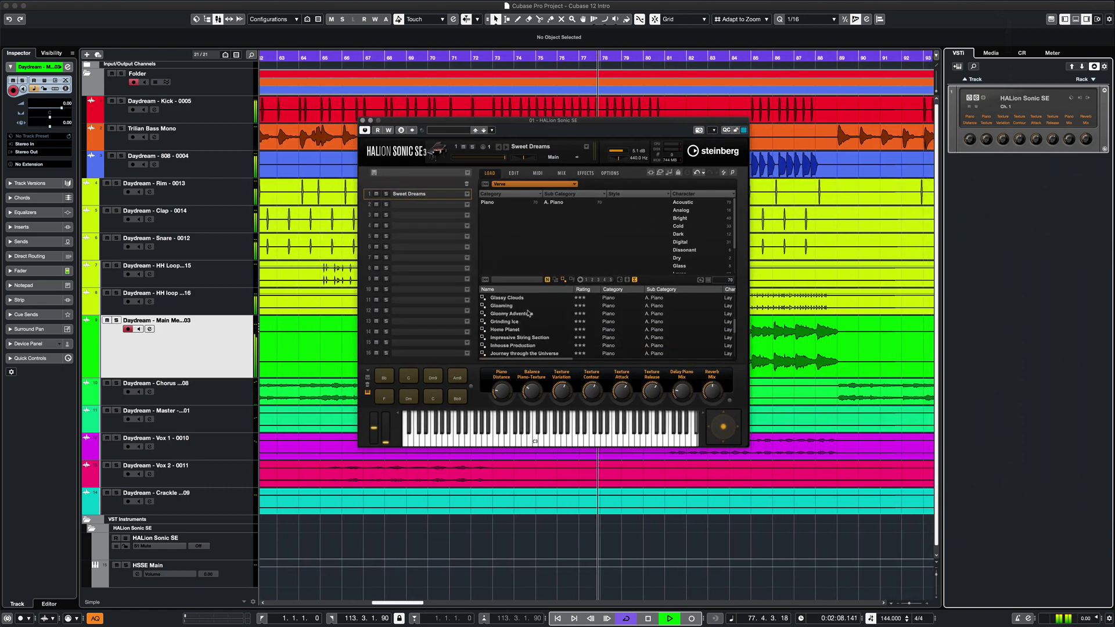